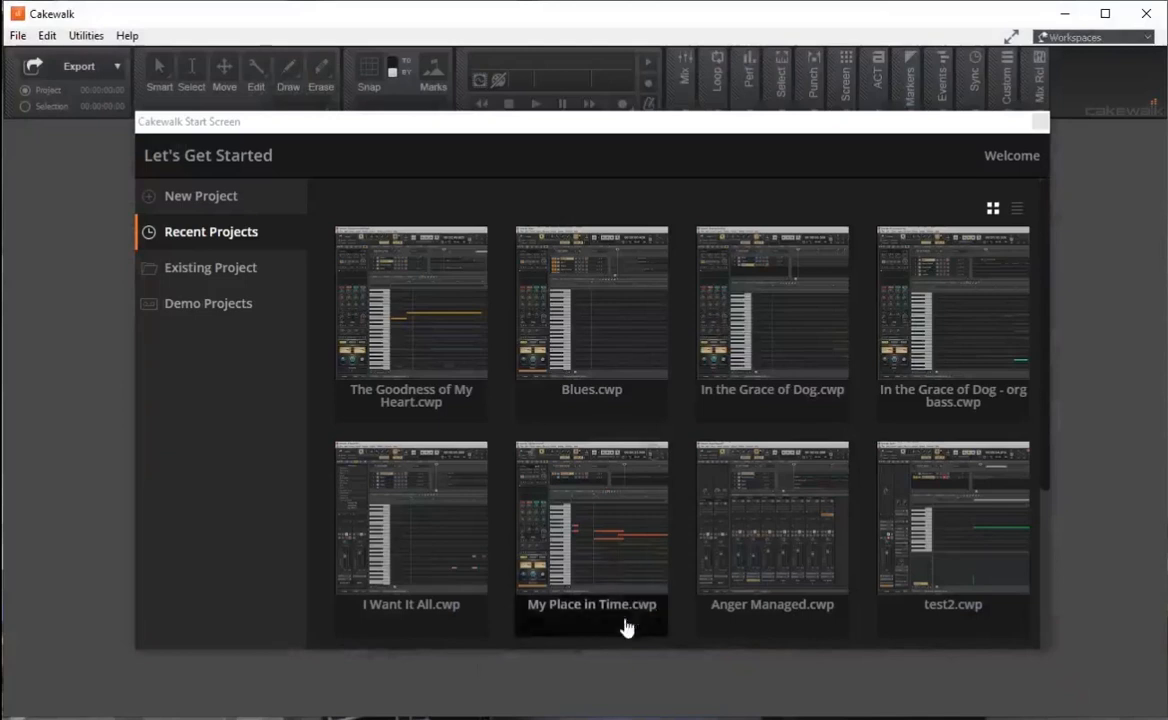
Step: Create a new project from the Empty Project template
mouse_move(407, 357)
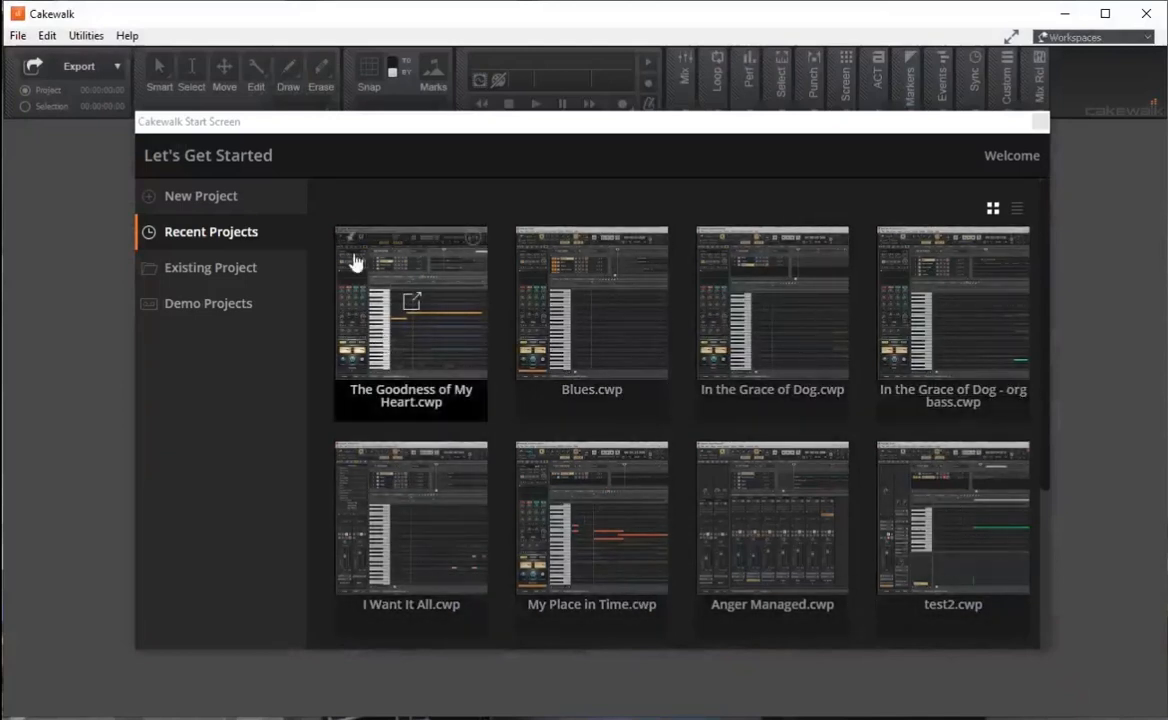
click(181, 199)
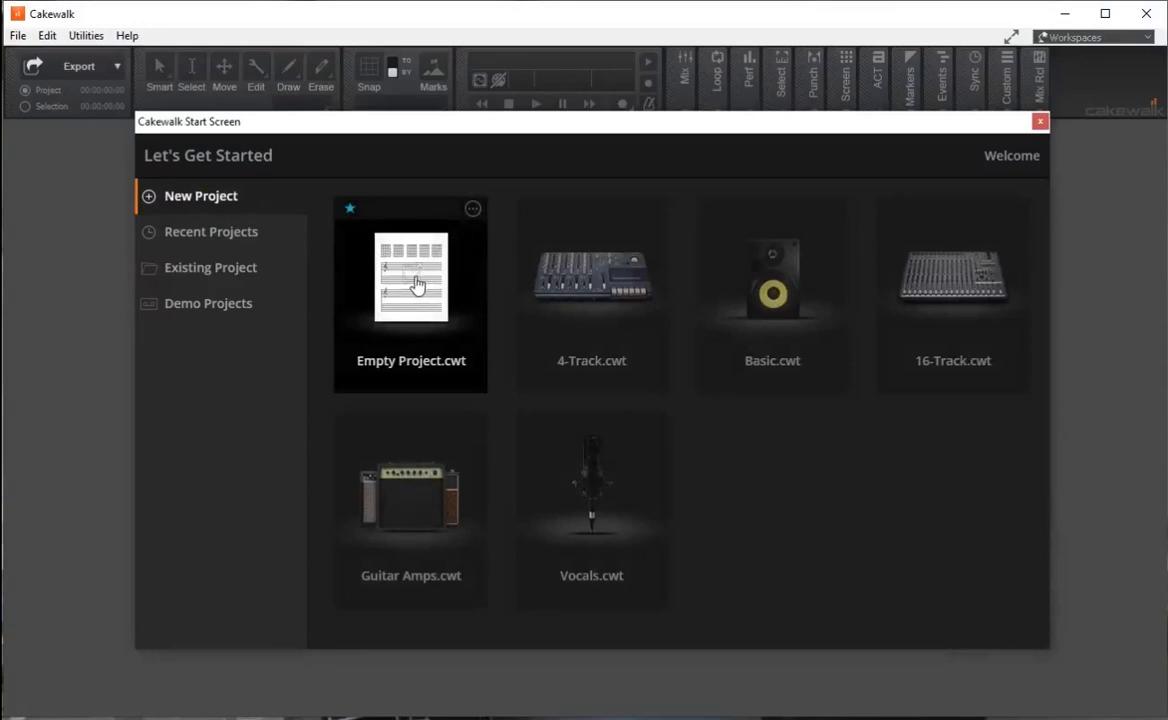
click(417, 286)
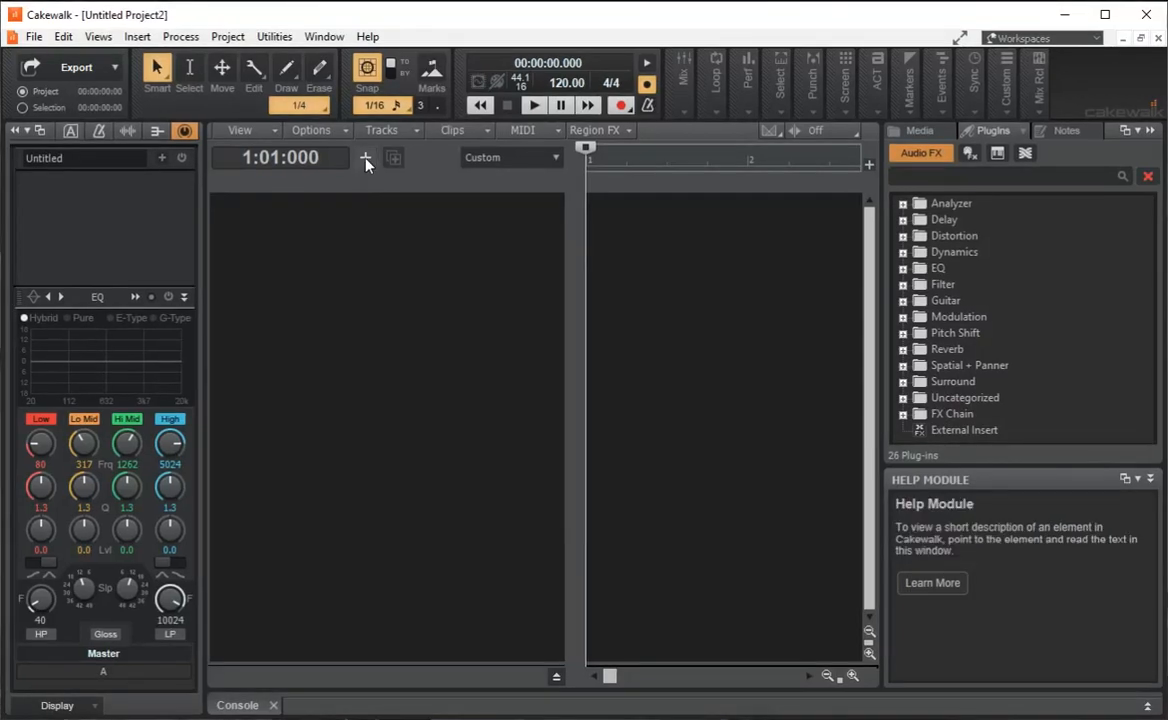
Step: Add one audio track with the Creative ASIO stereo input Mic In L + Mic In R
click(366, 163)
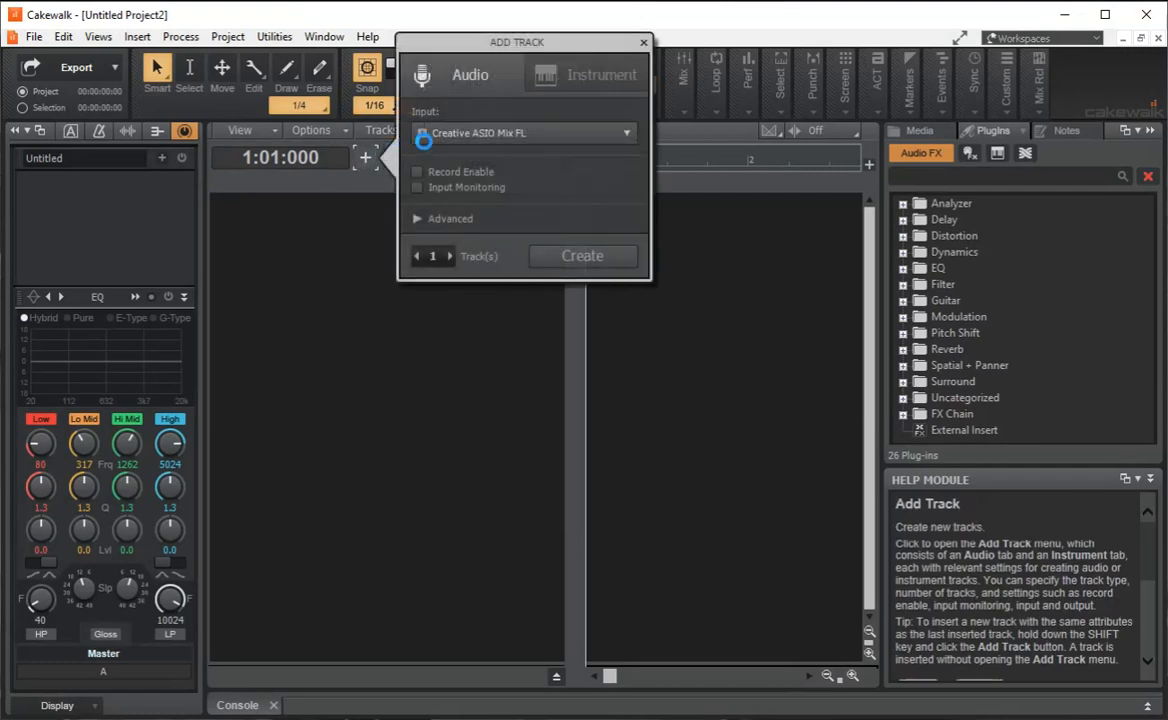
click(524, 134)
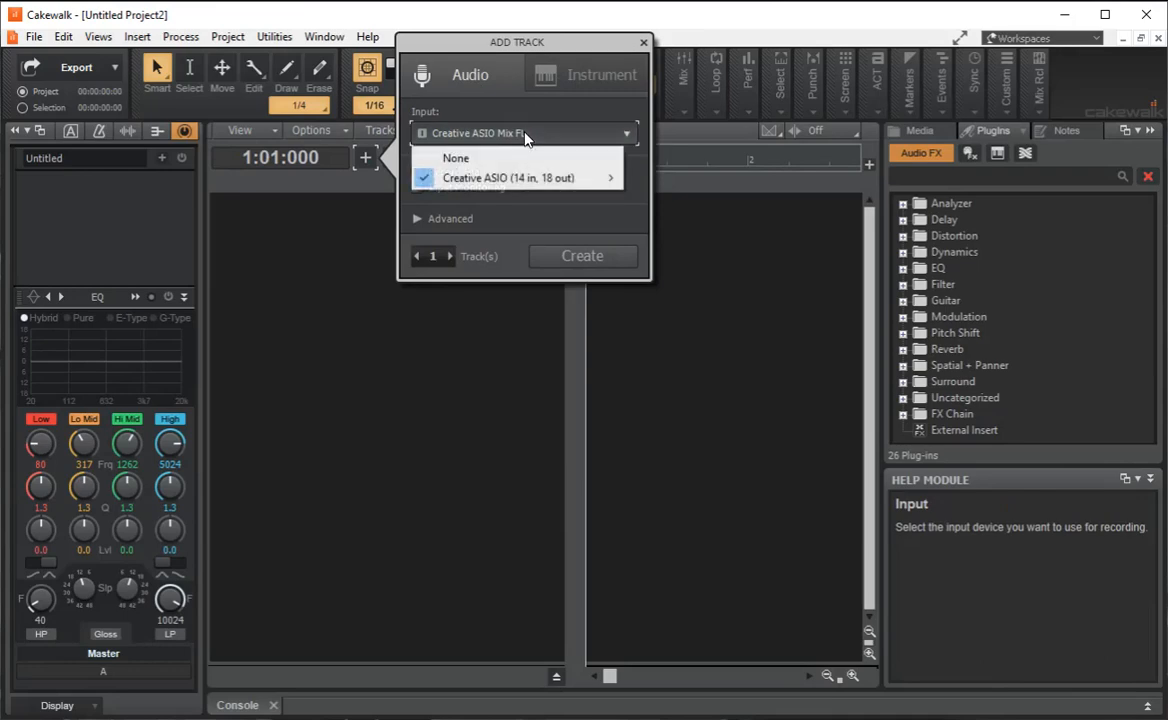
mouse_move(520, 180)
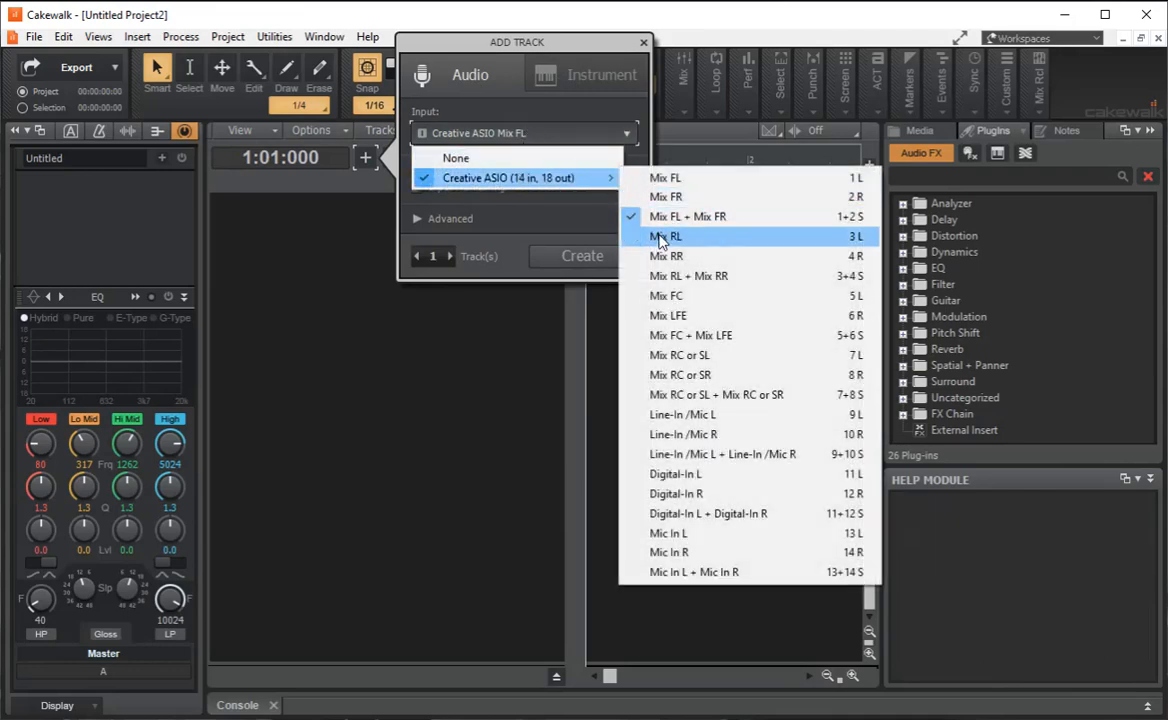
click(674, 574)
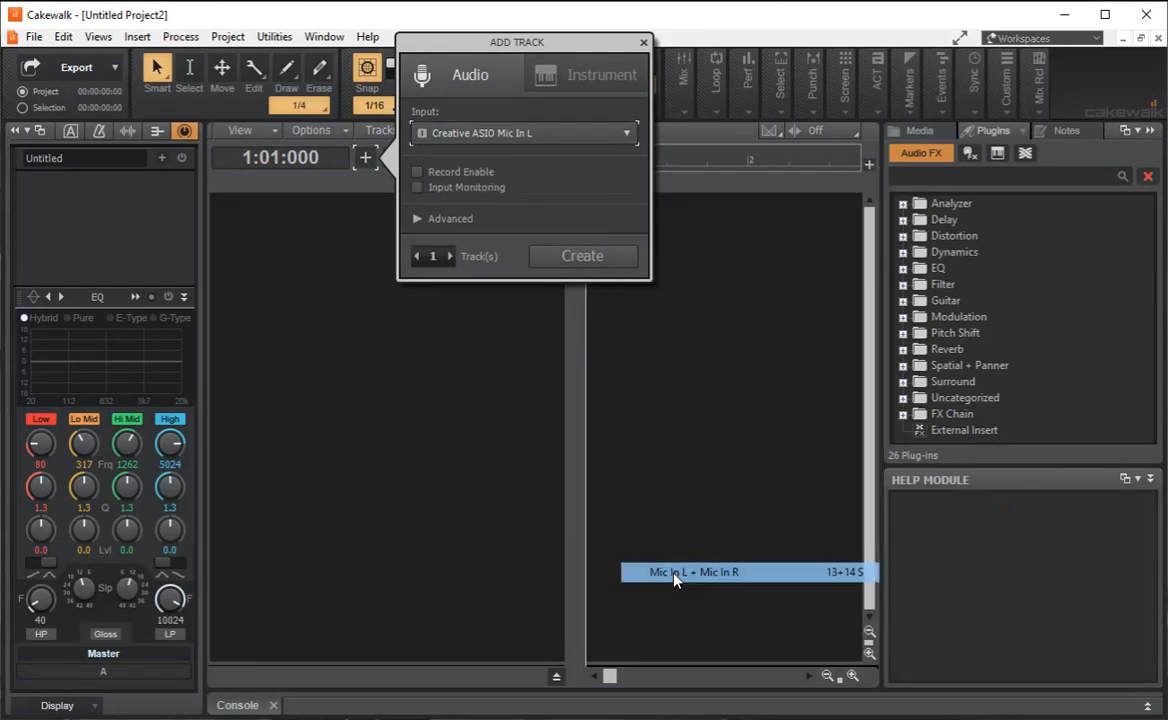
click(584, 257)
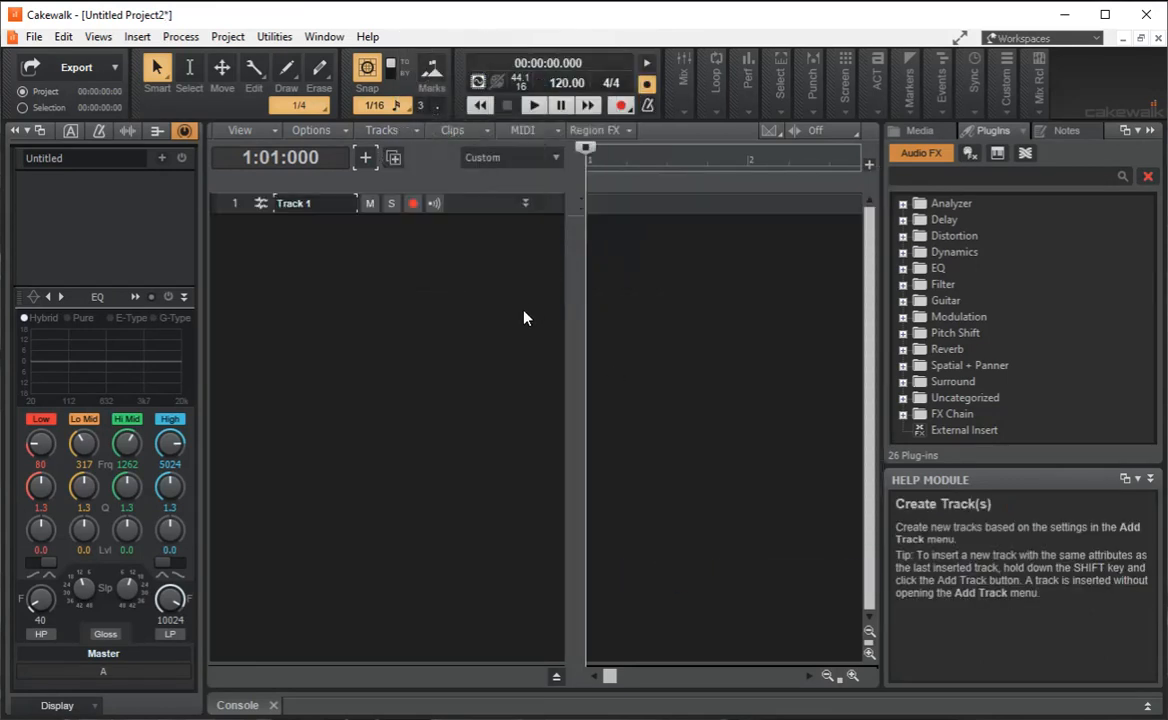
Step: Show the Console view and turn on input echo for Track 1
click(232, 705)
click(289, 321)
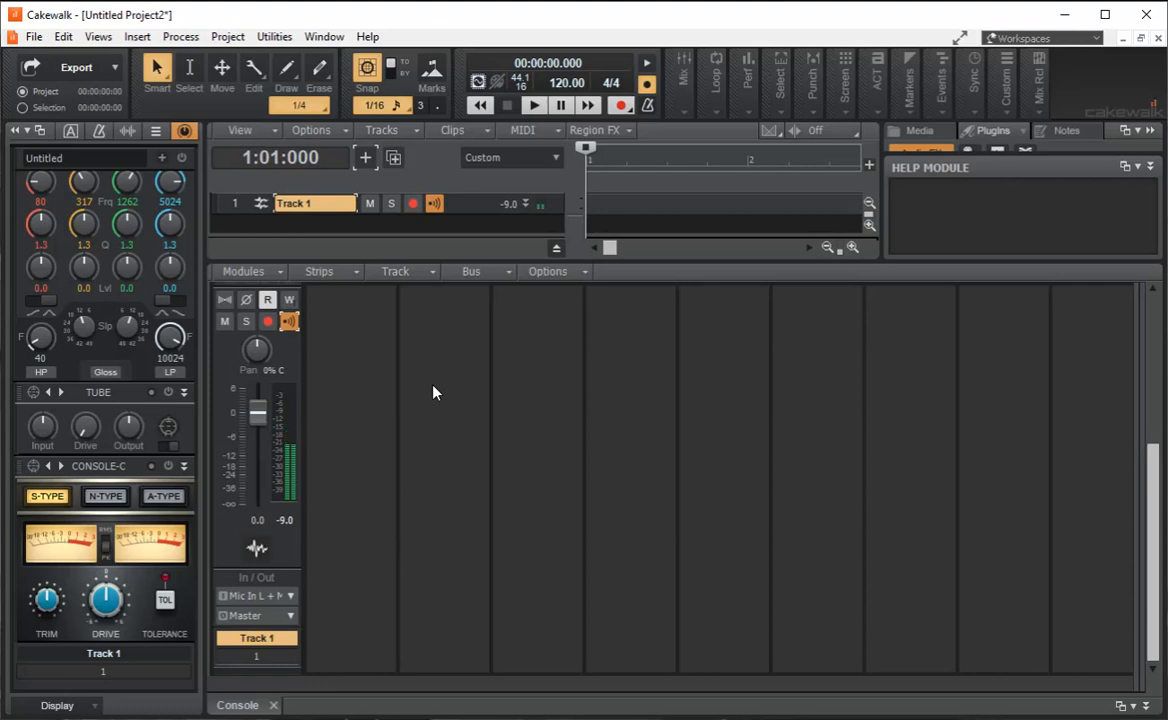
click(366, 162)
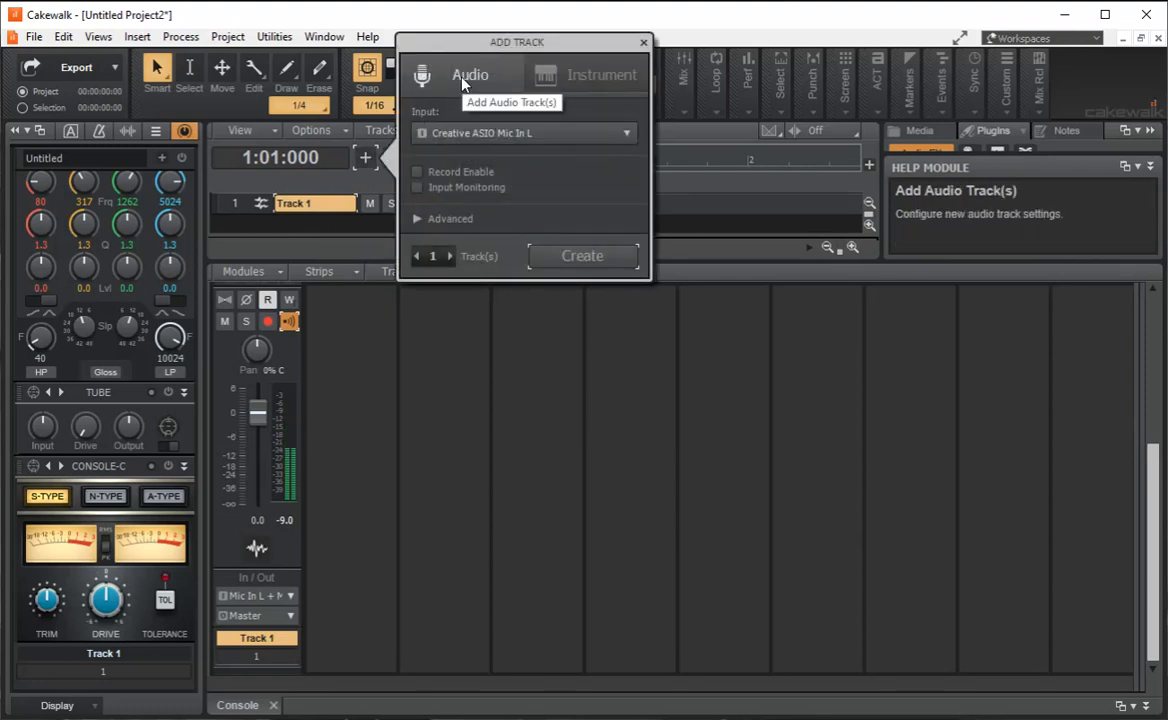
click(523, 139)
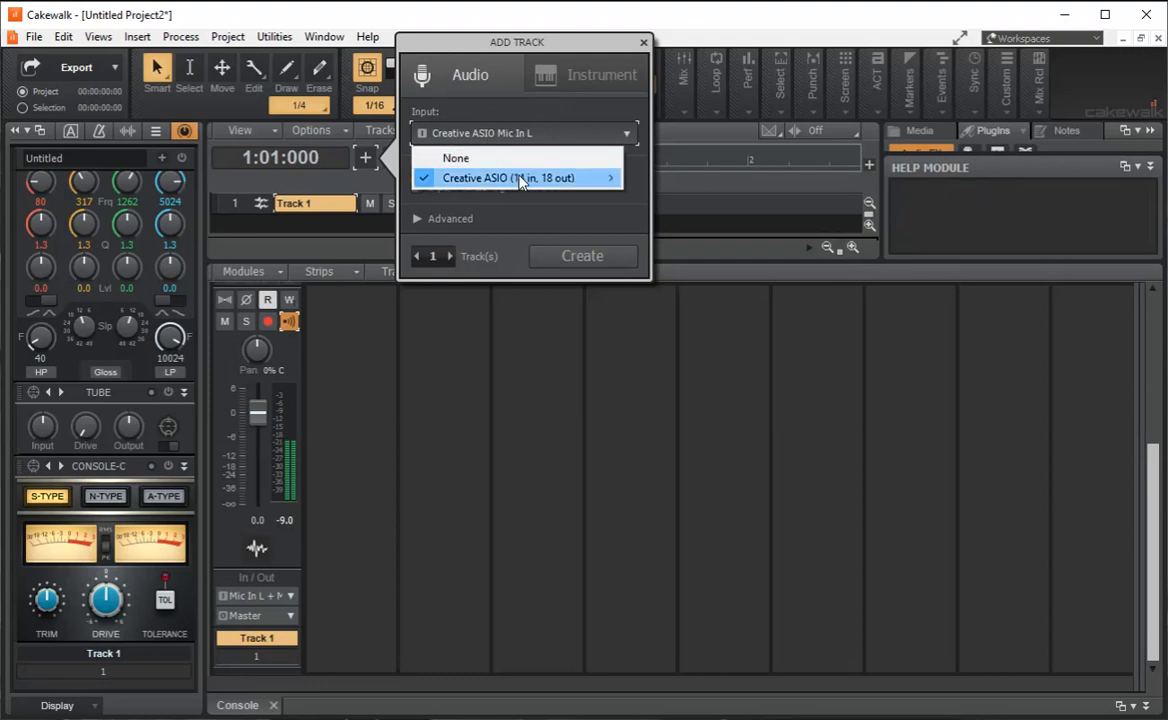
mouse_move(518, 184)
click(643, 42)
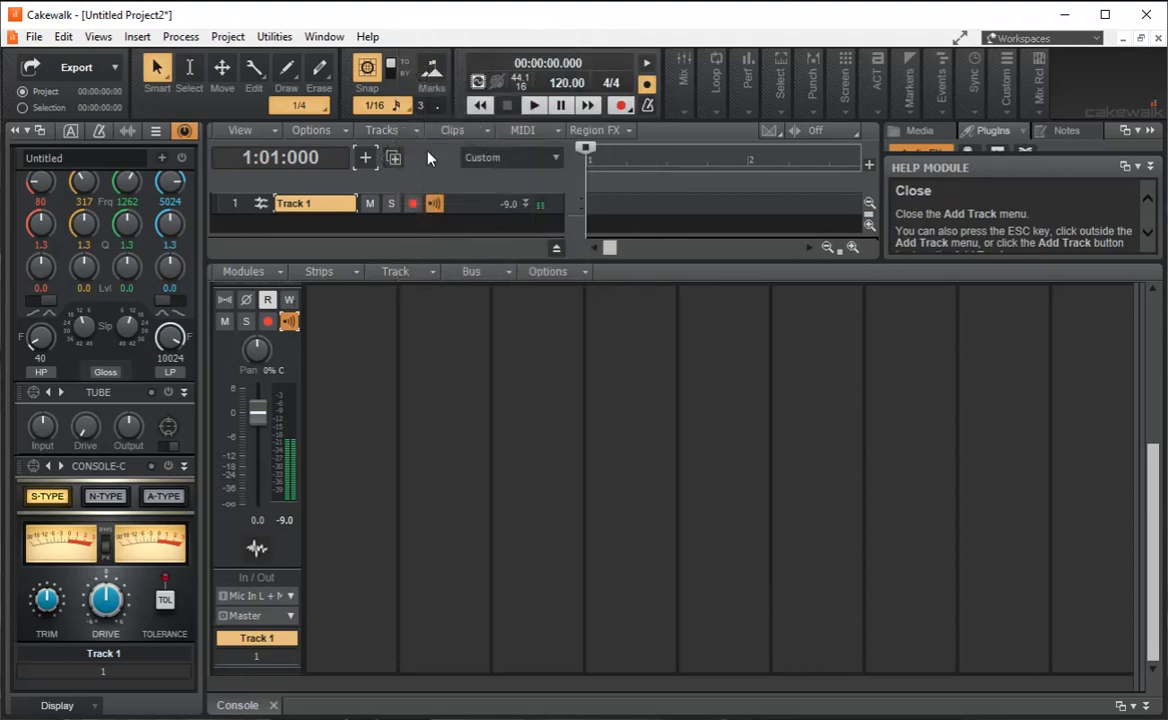
Step: Rename Track 1 as Mic
double_click(319, 203)
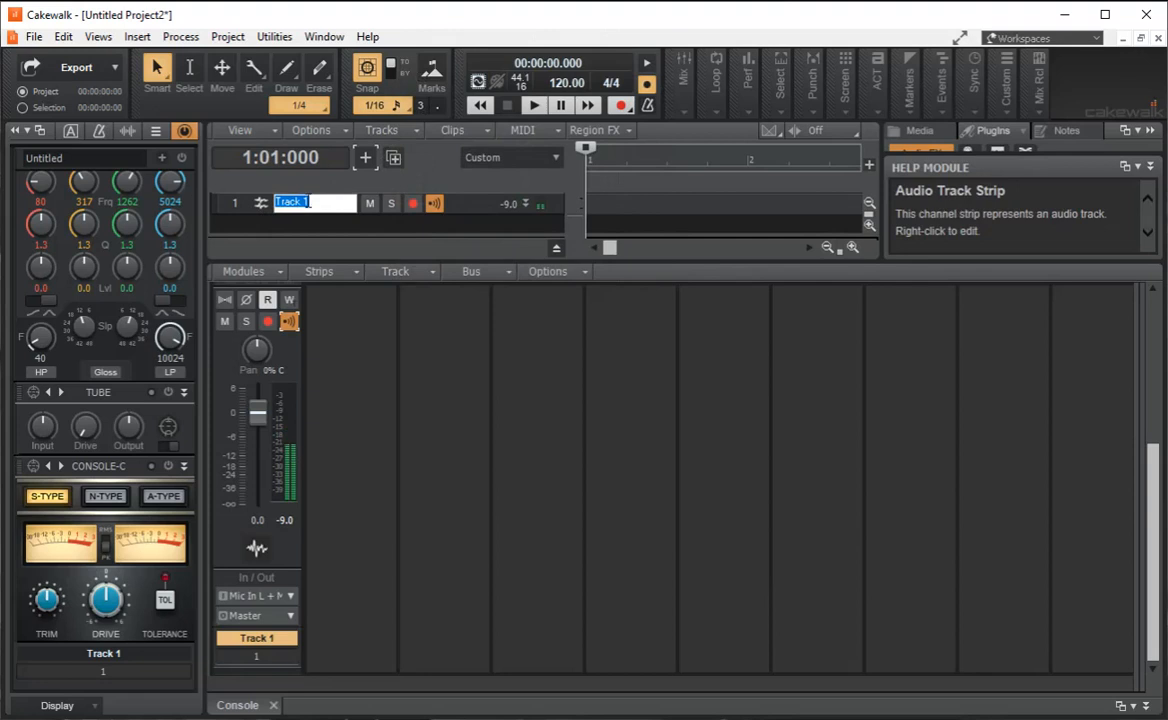
text(Mic)
key(Return)
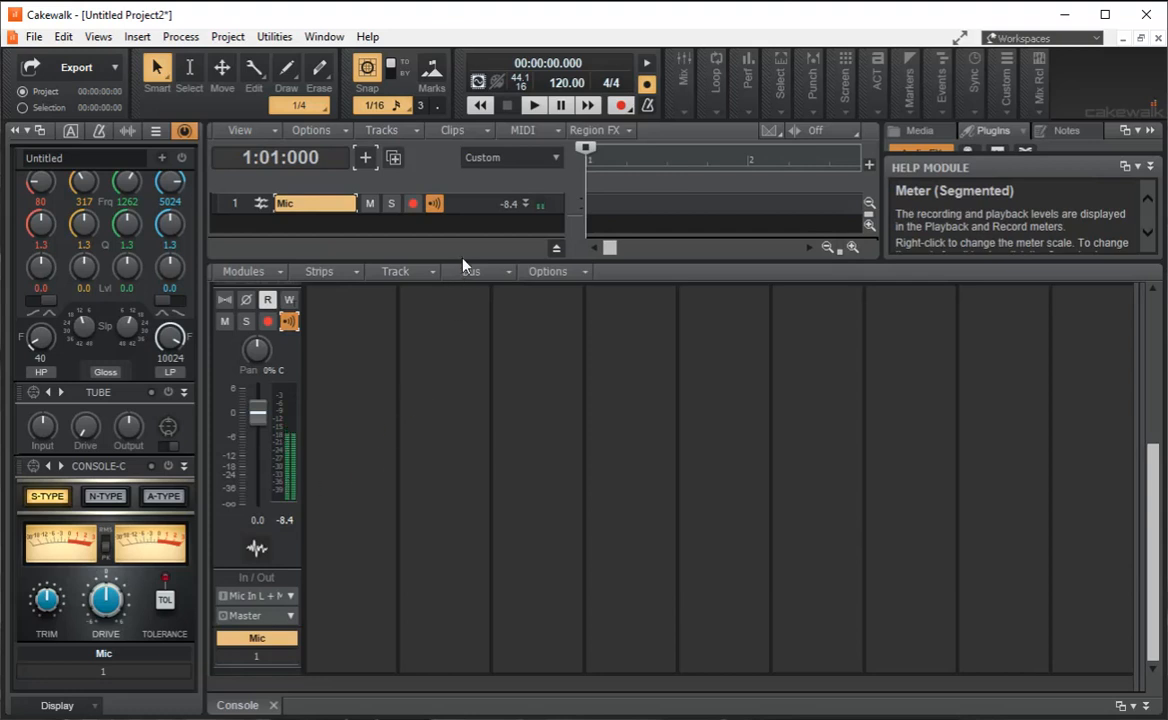
Step: Enlarge the track area above the console and set the Mic track's volume fader to 0.4 dB
drag(463, 263, 456, 302)
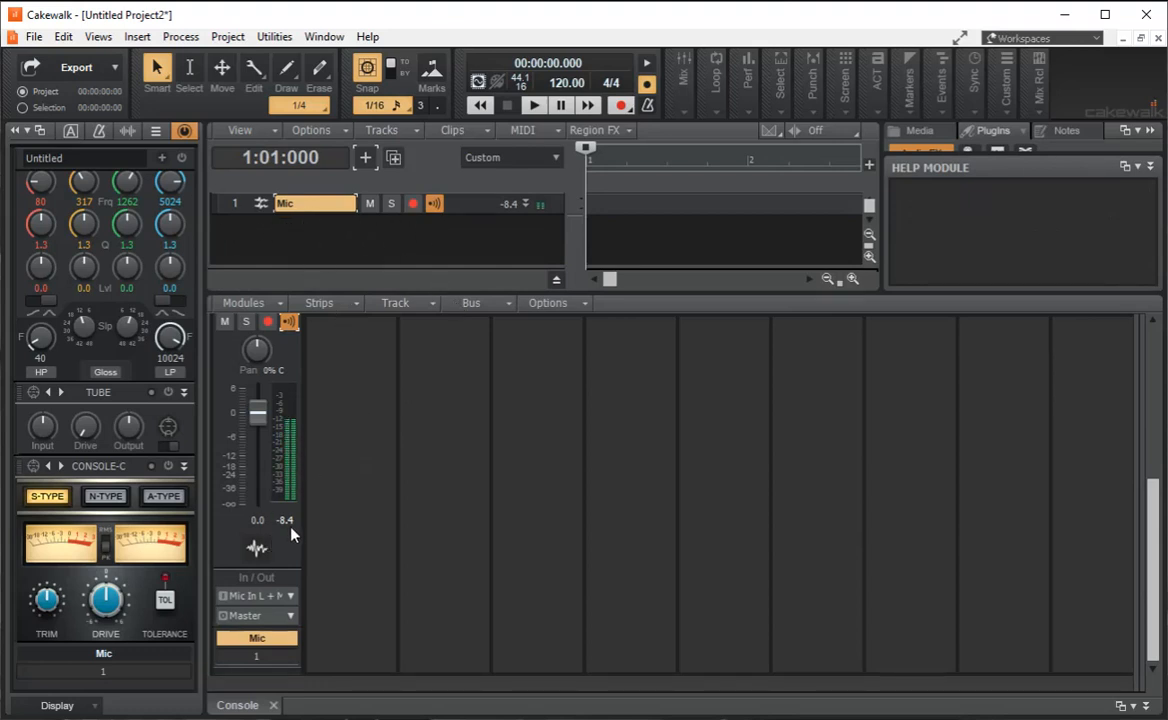
scroll(319, 546, up, 1)
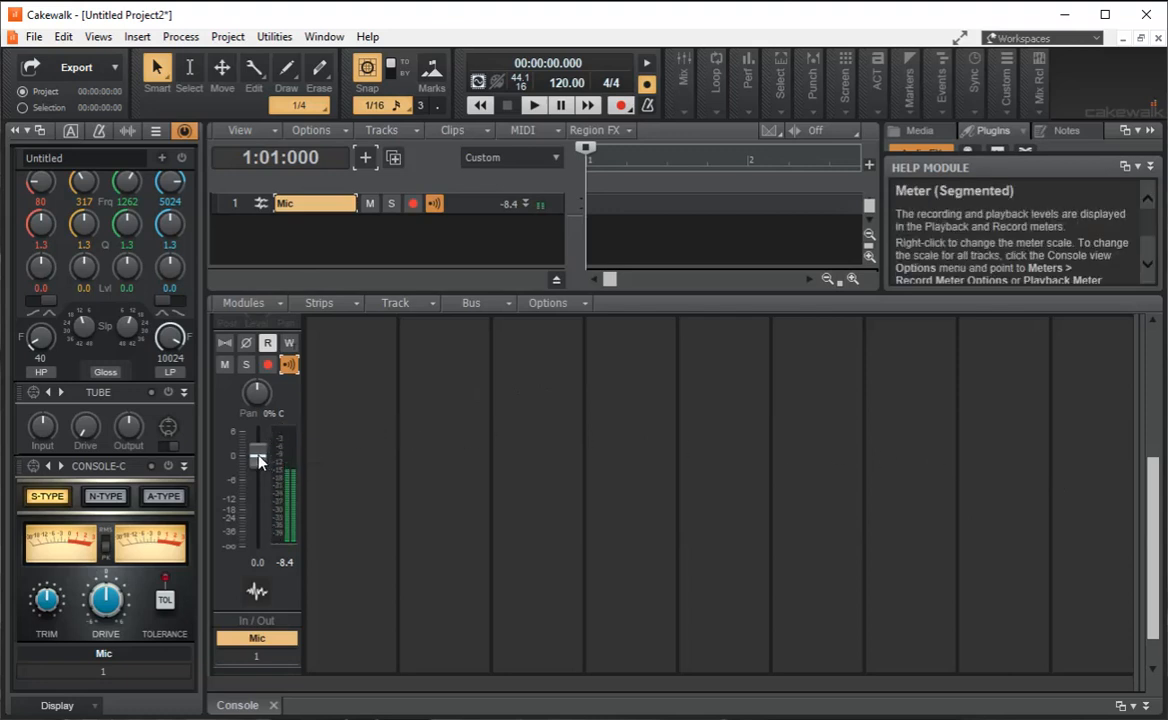
scroll(259, 461, down, 10)
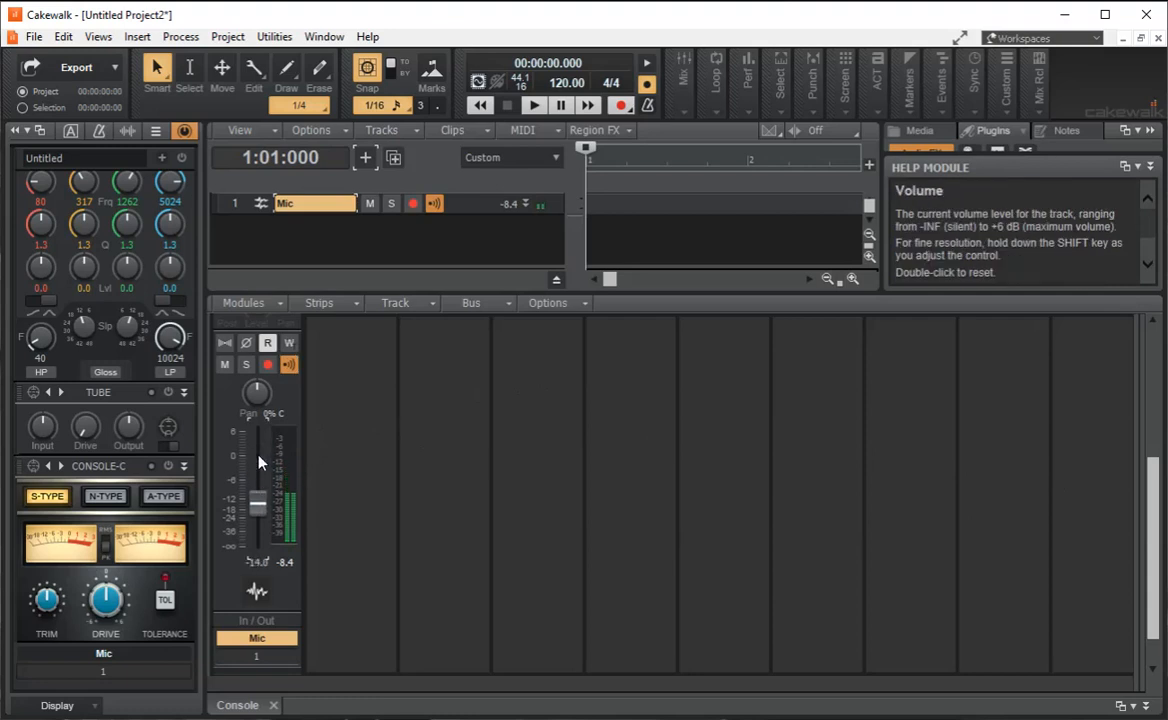
scroll(259, 461, up, 4)
scroll(259, 461, up, 7)
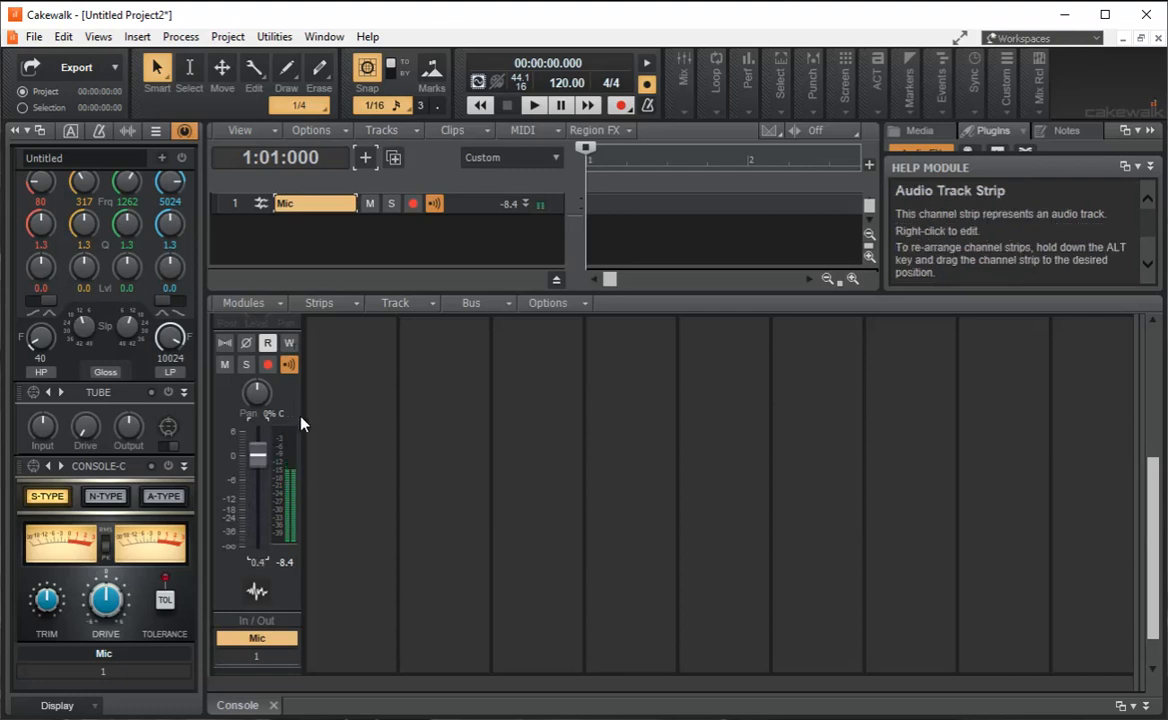
Step: Try different input gain levels on the Mic channel strip, ending at 0.1 dB
scroll(301, 423, up, 5)
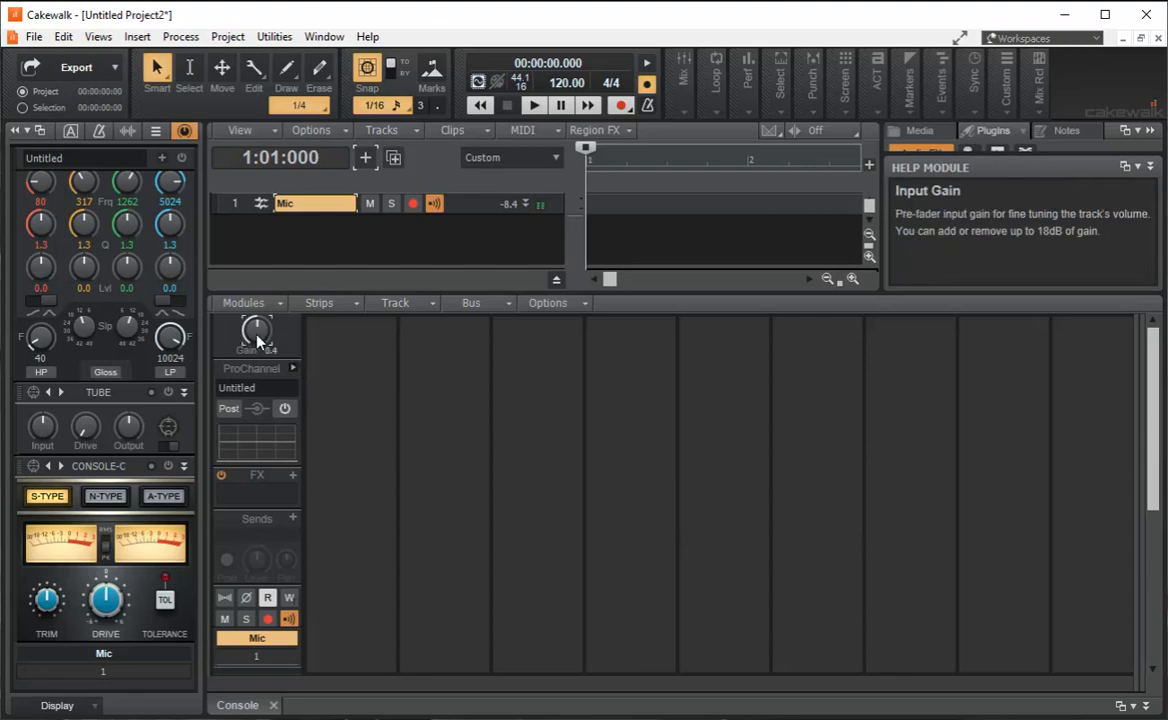
scroll(295, 545, down, 5)
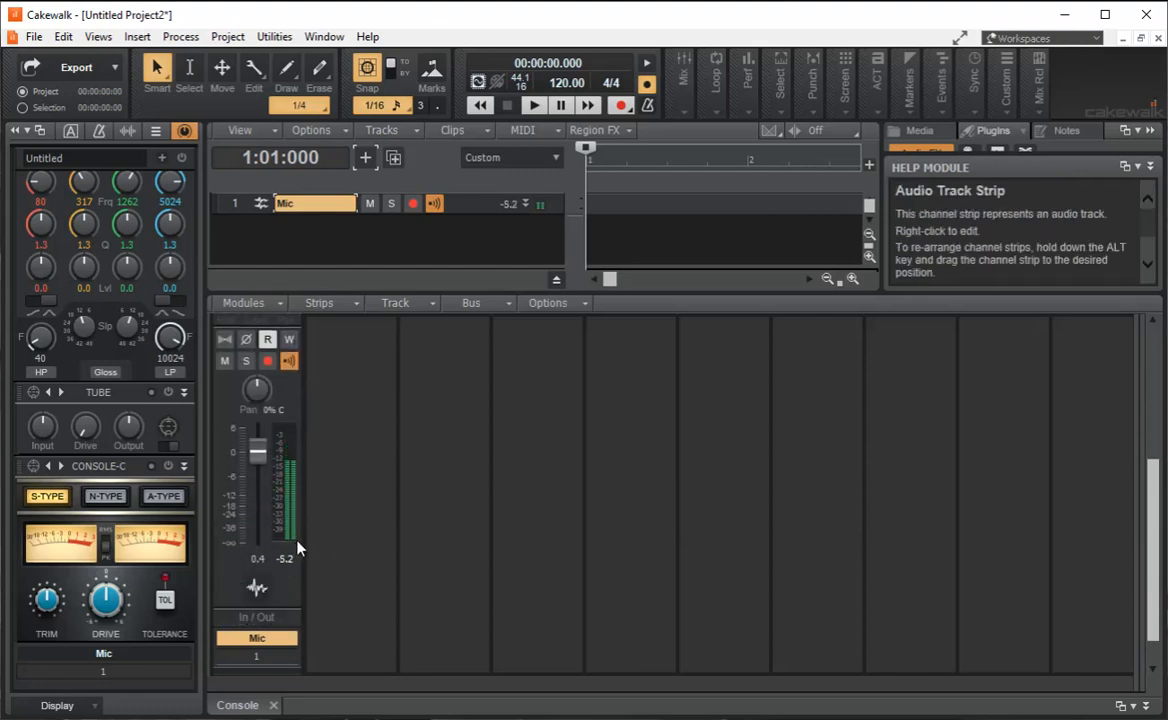
scroll(298, 547, up, 1)
scroll(298, 547, up, 4)
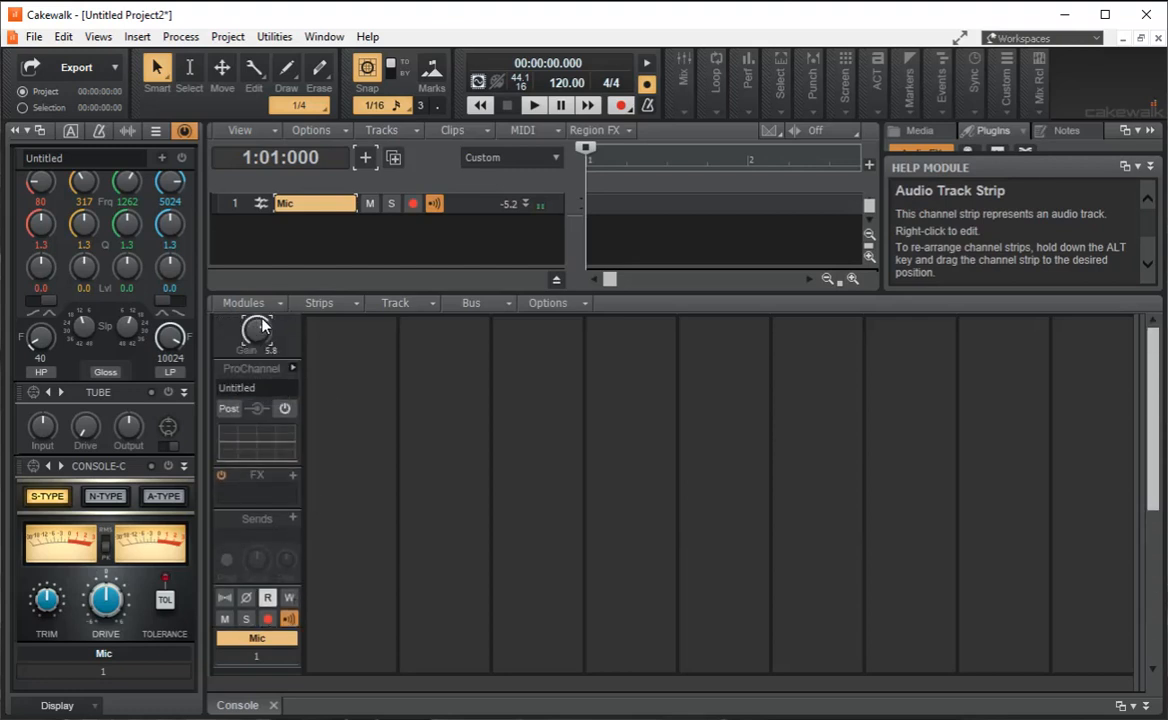
scroll(256, 332, up, 5)
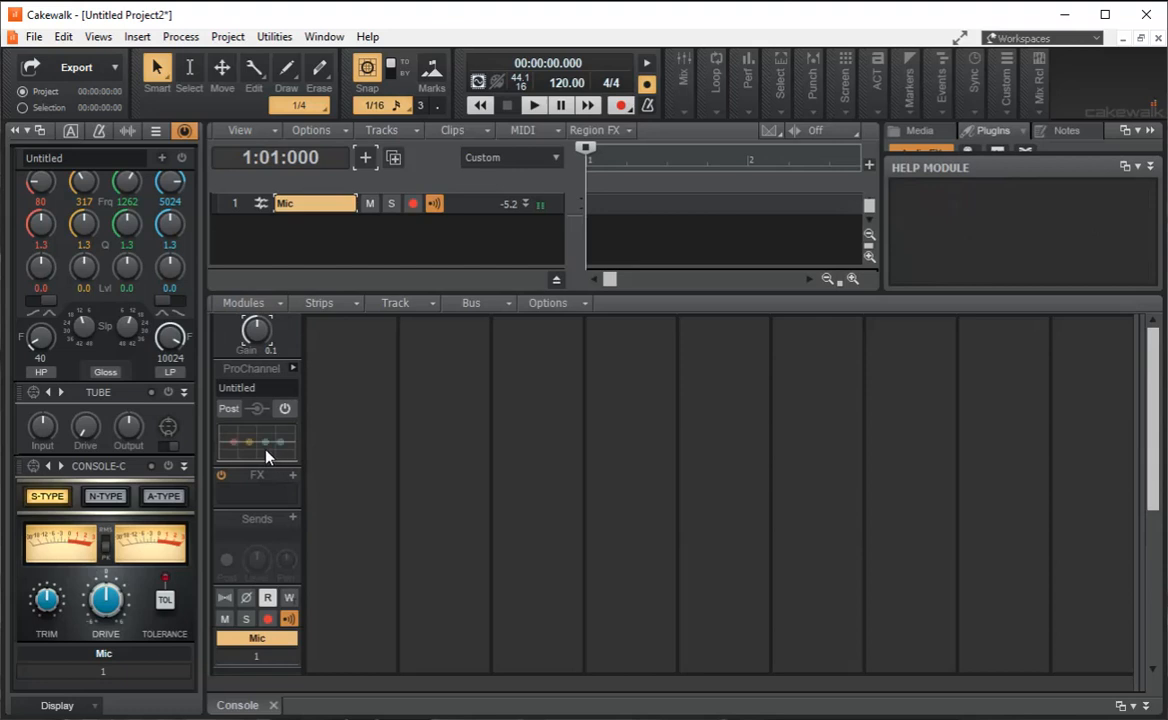
Step: Insert the BREVERB 2 Cakewalk audio effect in the Mic track's FX rack and open its plug-in window
mouse_move(220, 440)
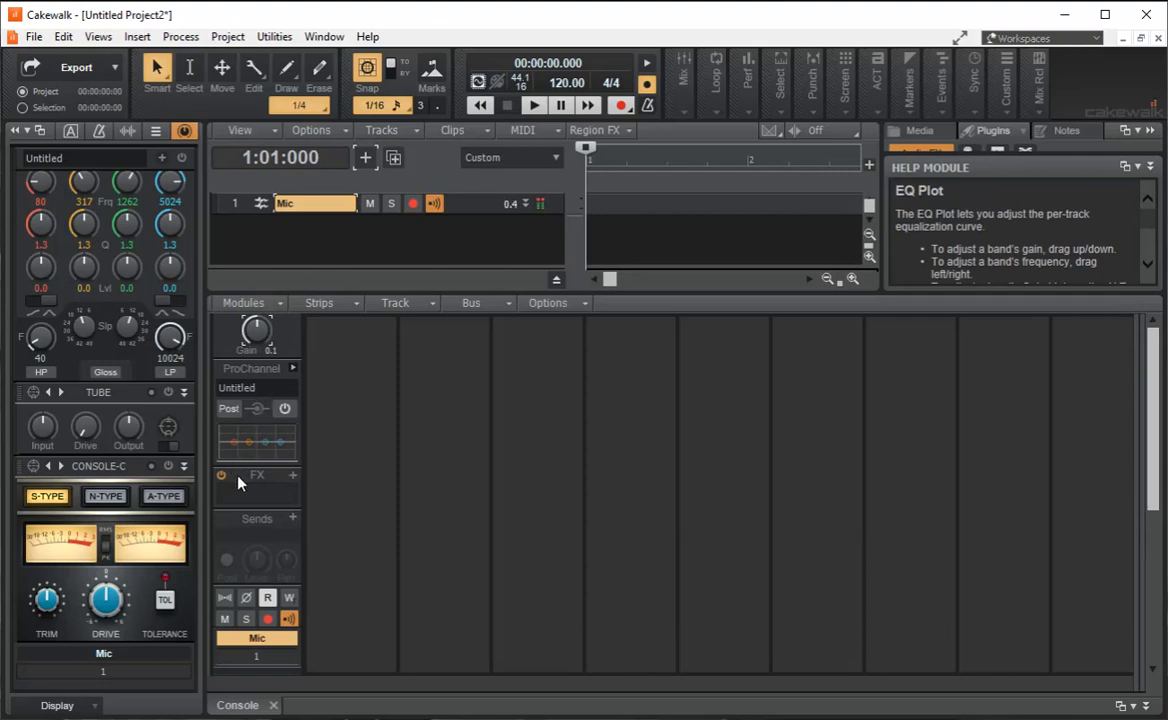
click(295, 482)
mouse_move(406, 275)
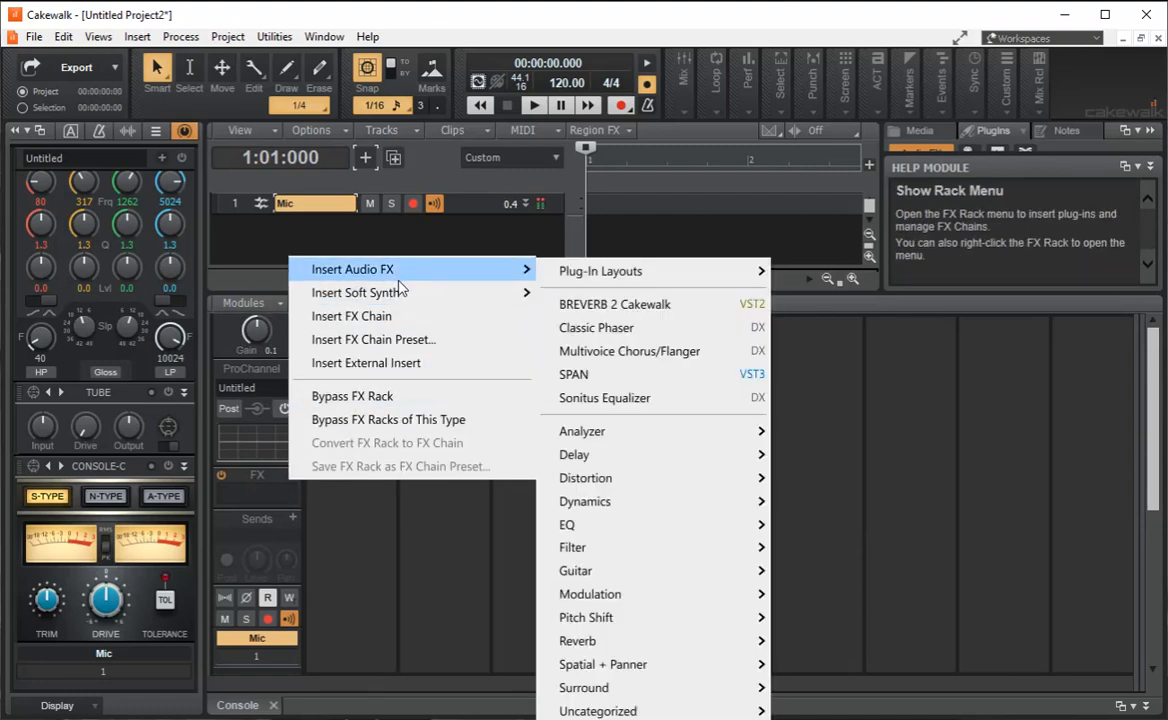
click(612, 305)
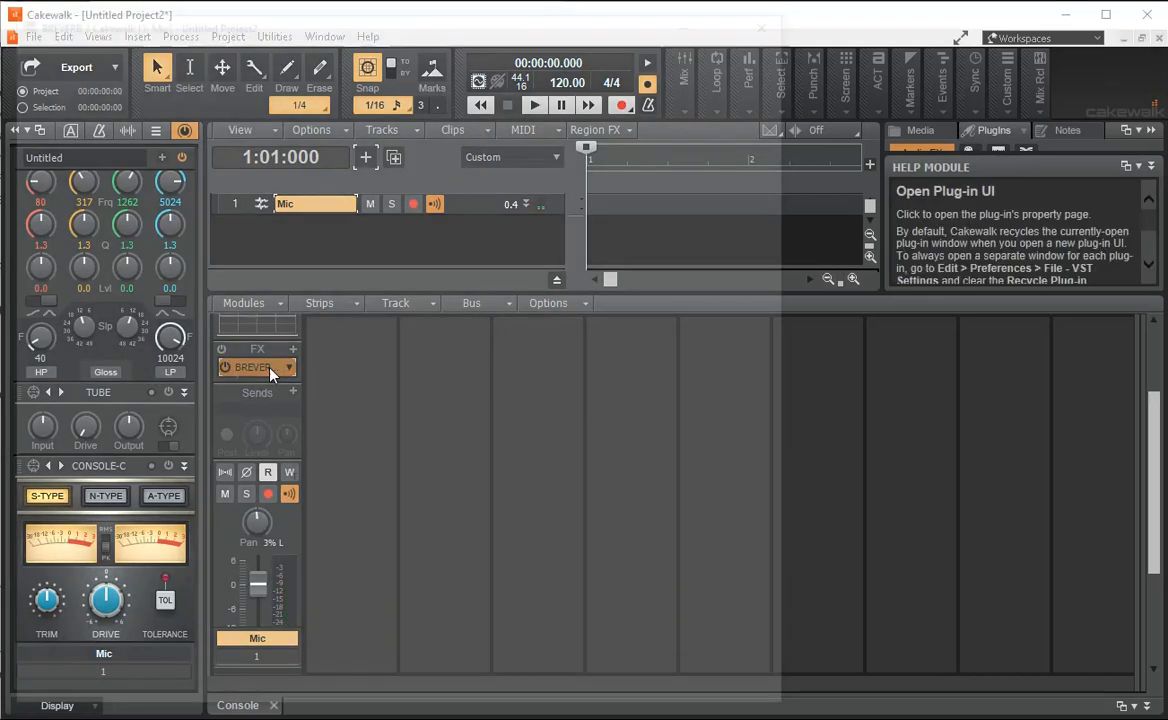
double_click(277, 368)
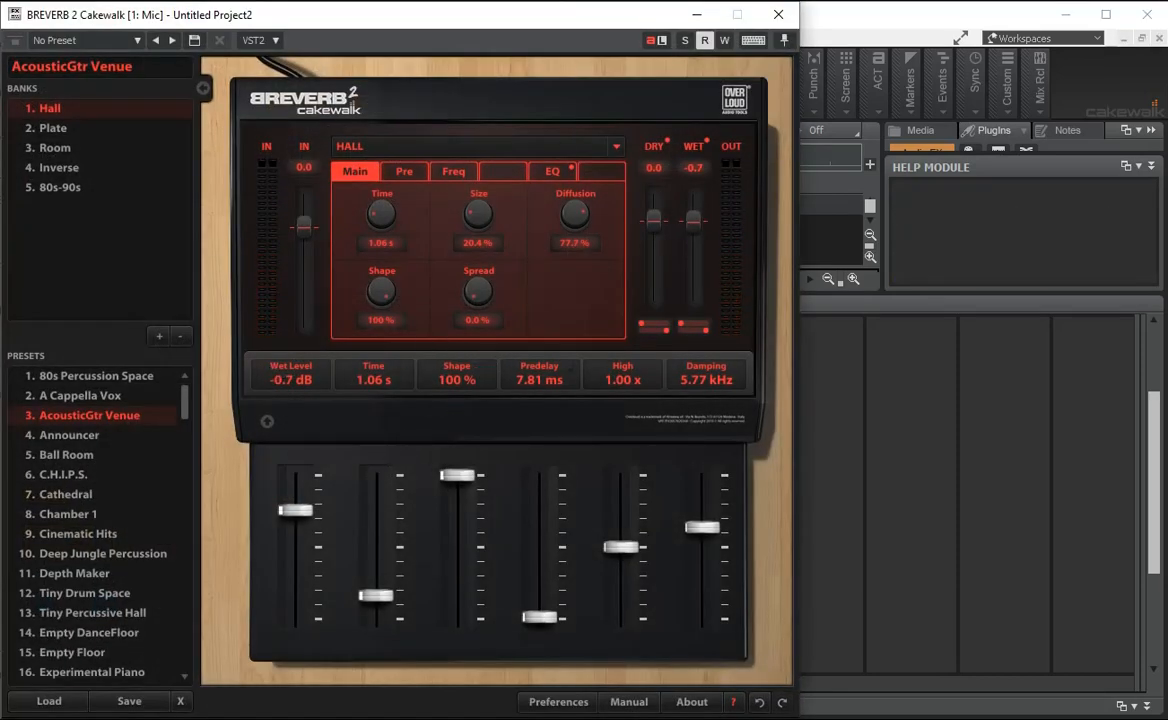
Step: Enable the Mic track's FX rack, moving the reverb window out of the way to reach it
drag(440, 20, 816, 34)
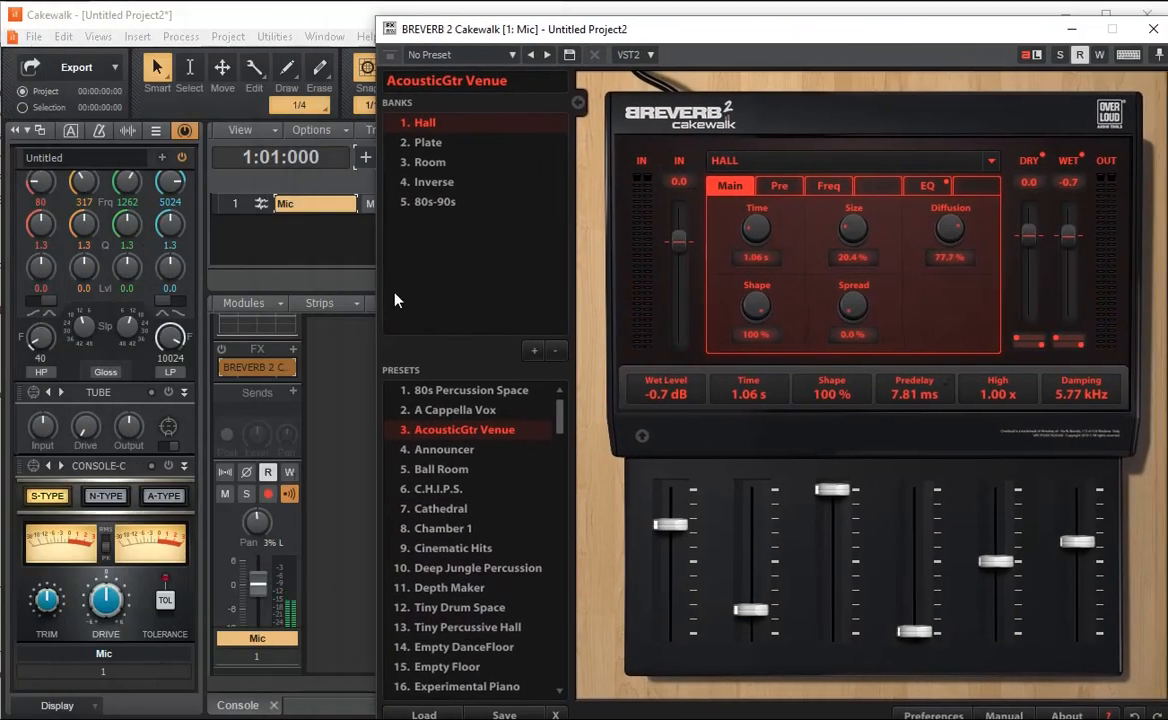
click(222, 349)
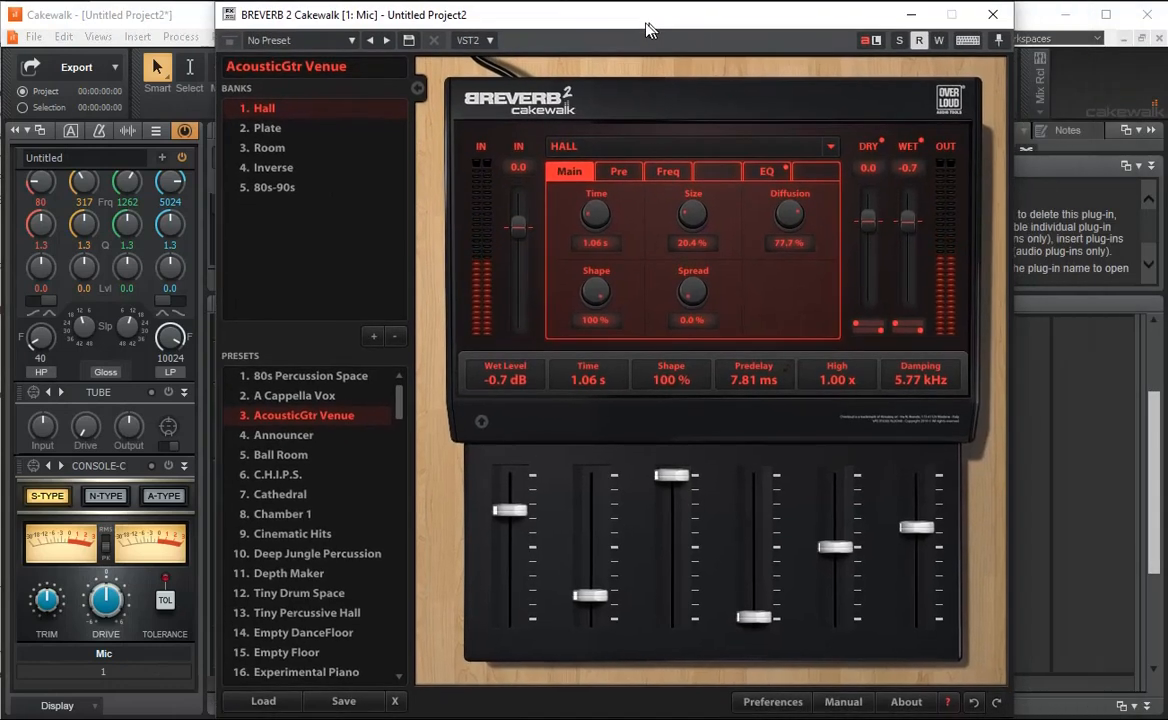
drag(748, 37, 543, 18)
Step: Set the reverb's wet level to 2.9 dB, time to 5.25 s and shape to 88.1 %, and close its window
drag(466, 508, 490, 508)
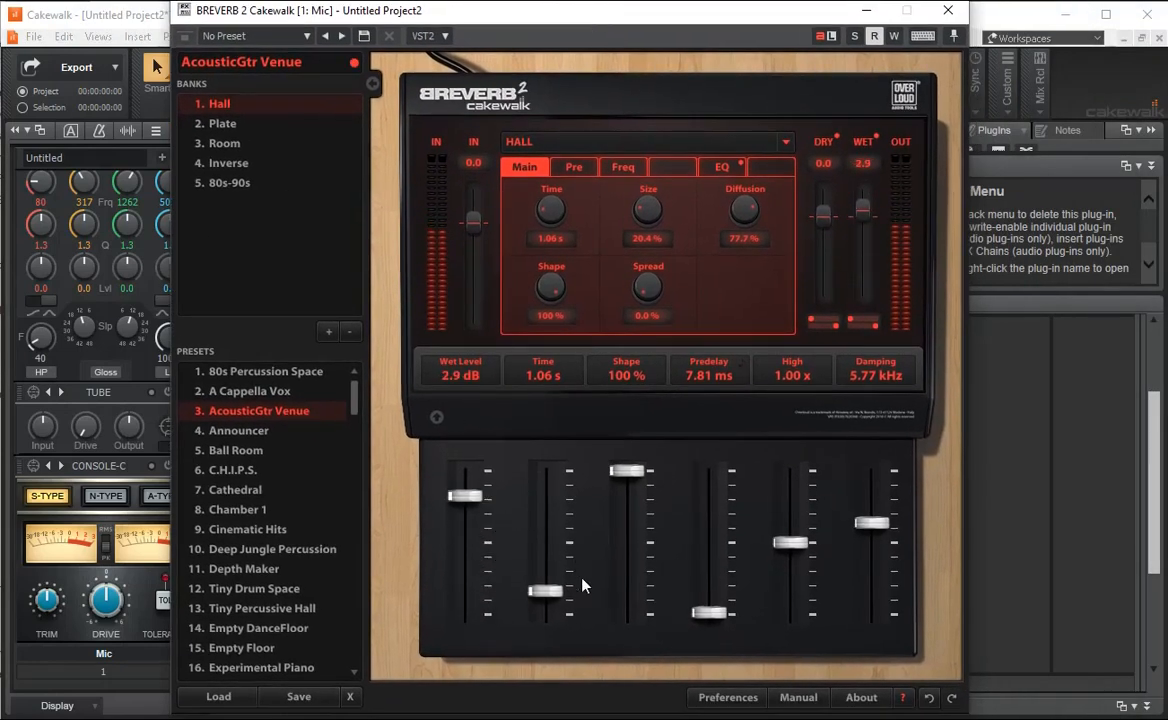
drag(546, 590, 548, 525)
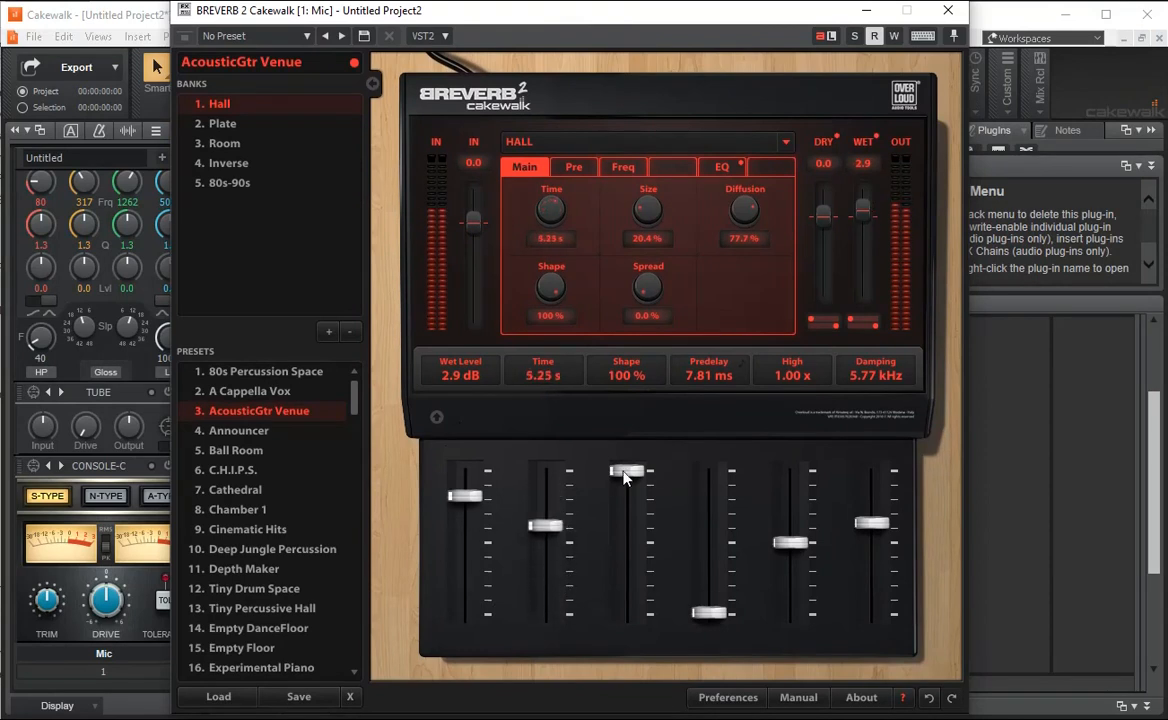
mouse_move(624, 478)
mouse_down()
mouse_move(626, 526)
mouse_move(627, 490)
mouse_up()
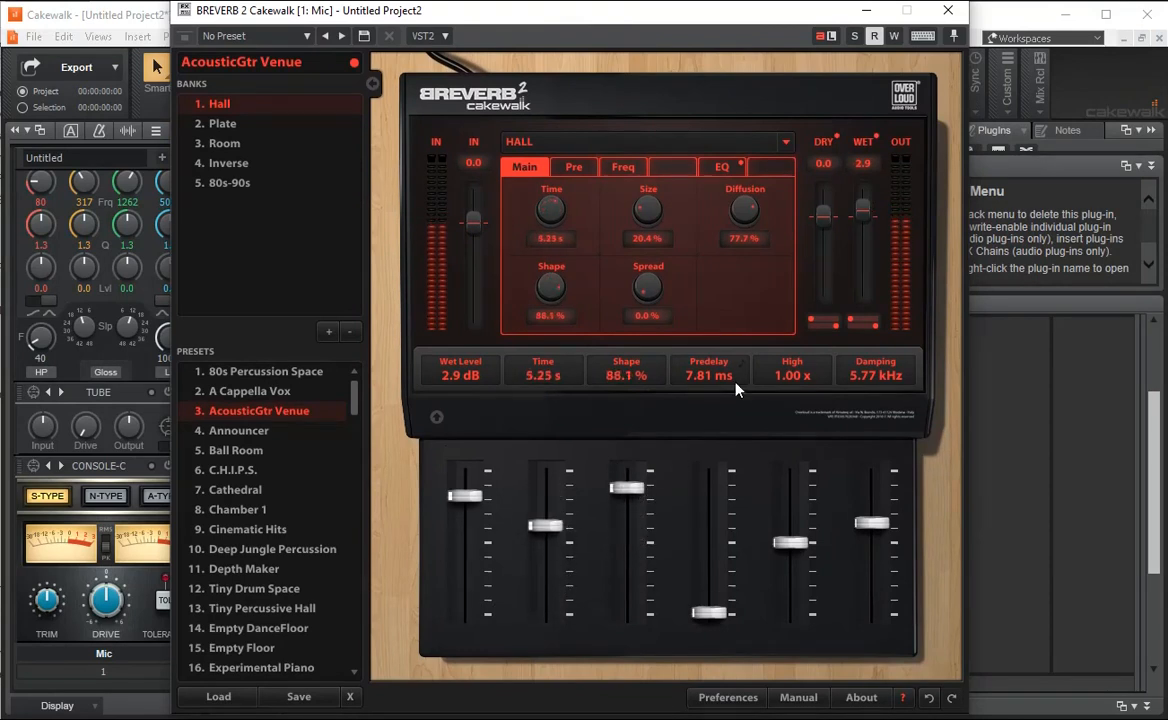
click(952, 14)
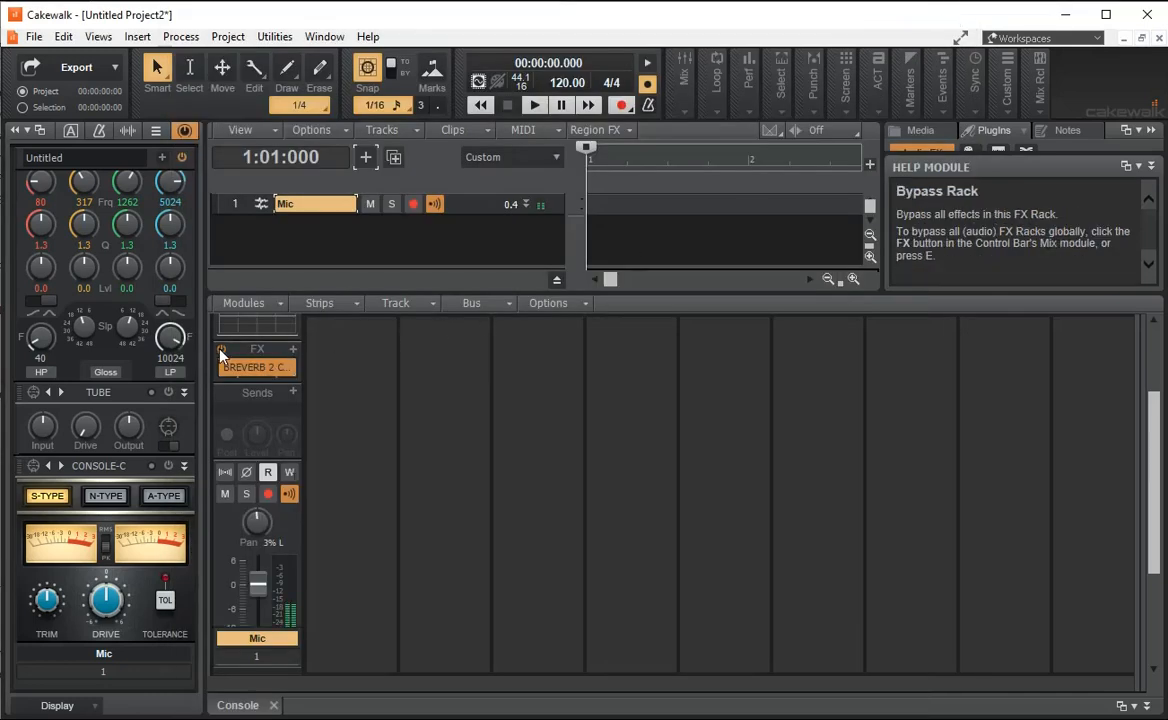
Step: Reopen the BREVERB 2 window and try the Hall preset 80s Percussion Space, switching to A Cappella Vox
double_click(257, 367)
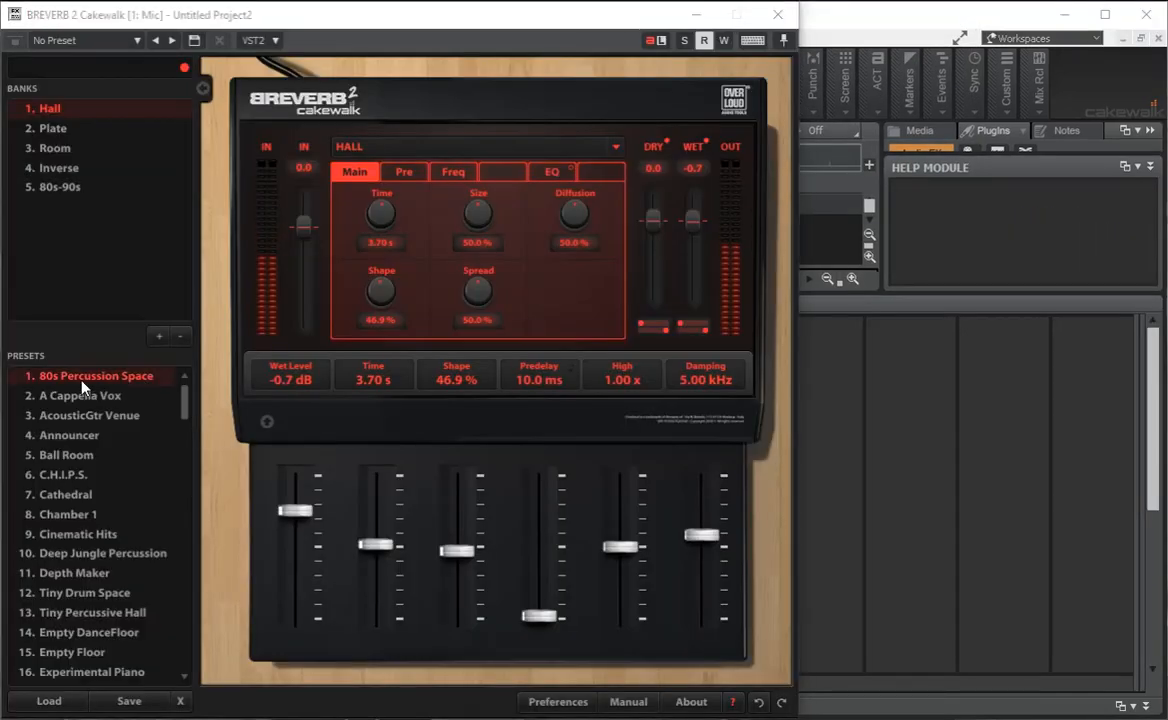
double_click(82, 380)
click(374, 425)
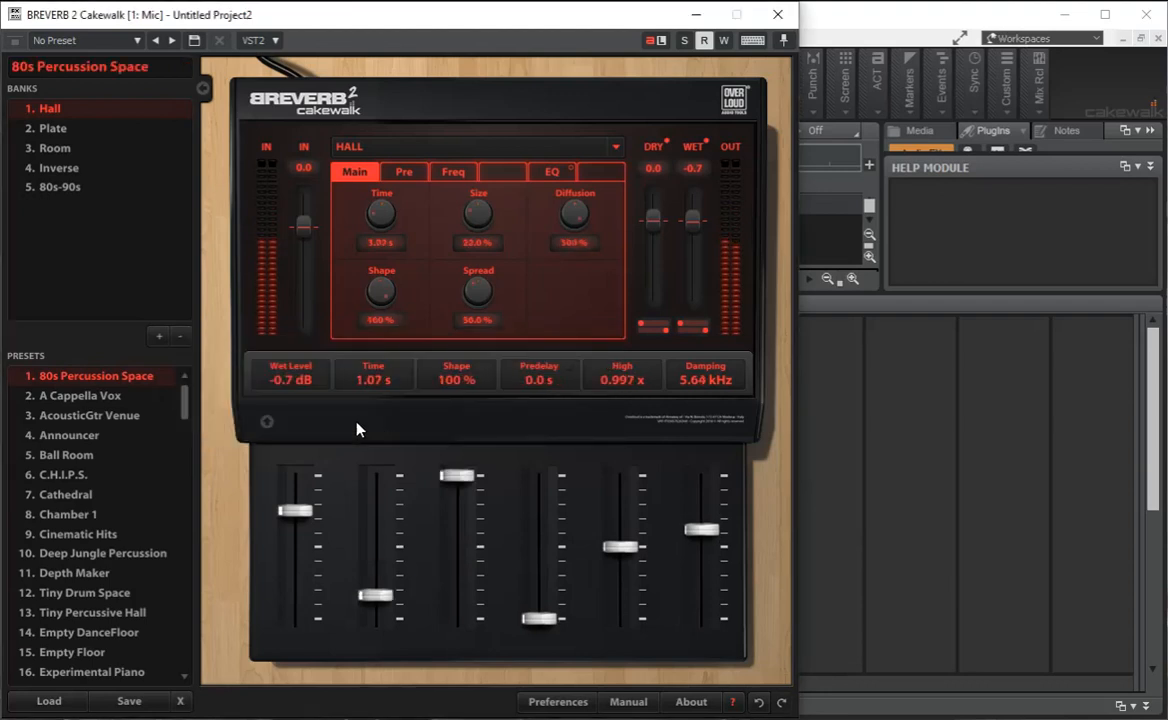
double_click(84, 396)
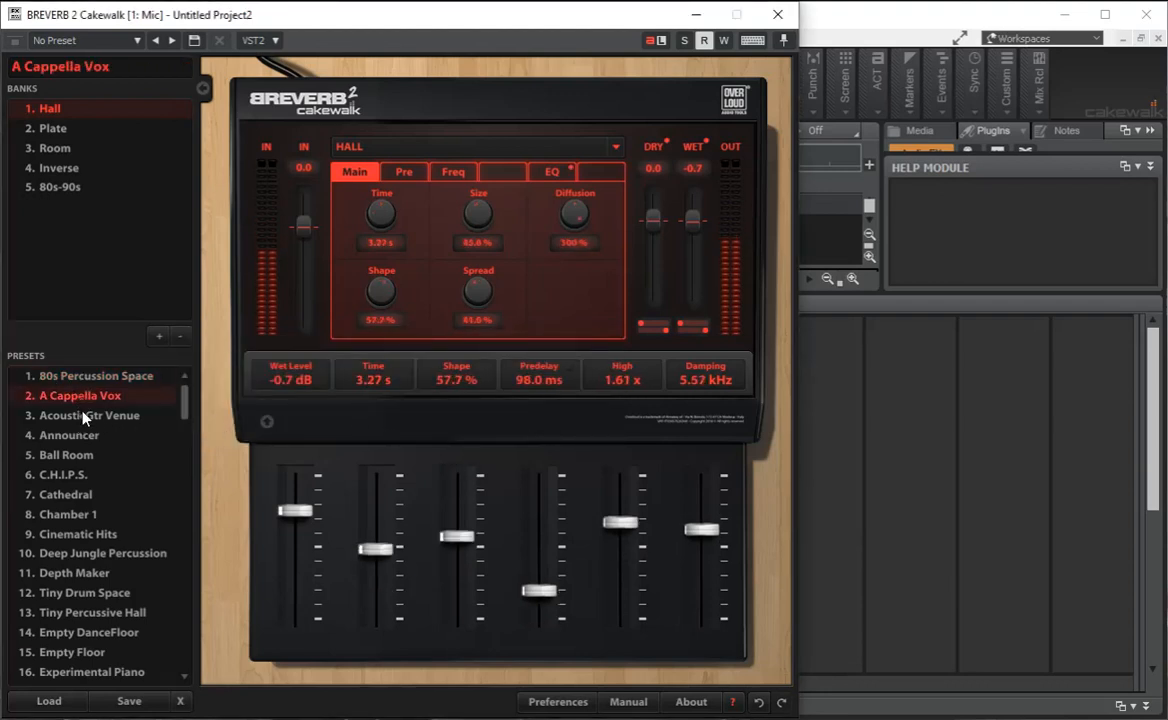
Step: Load the Hall preset AcousticGtr Venue in the BREVERB 2 reverb and close its window
double_click(84, 416)
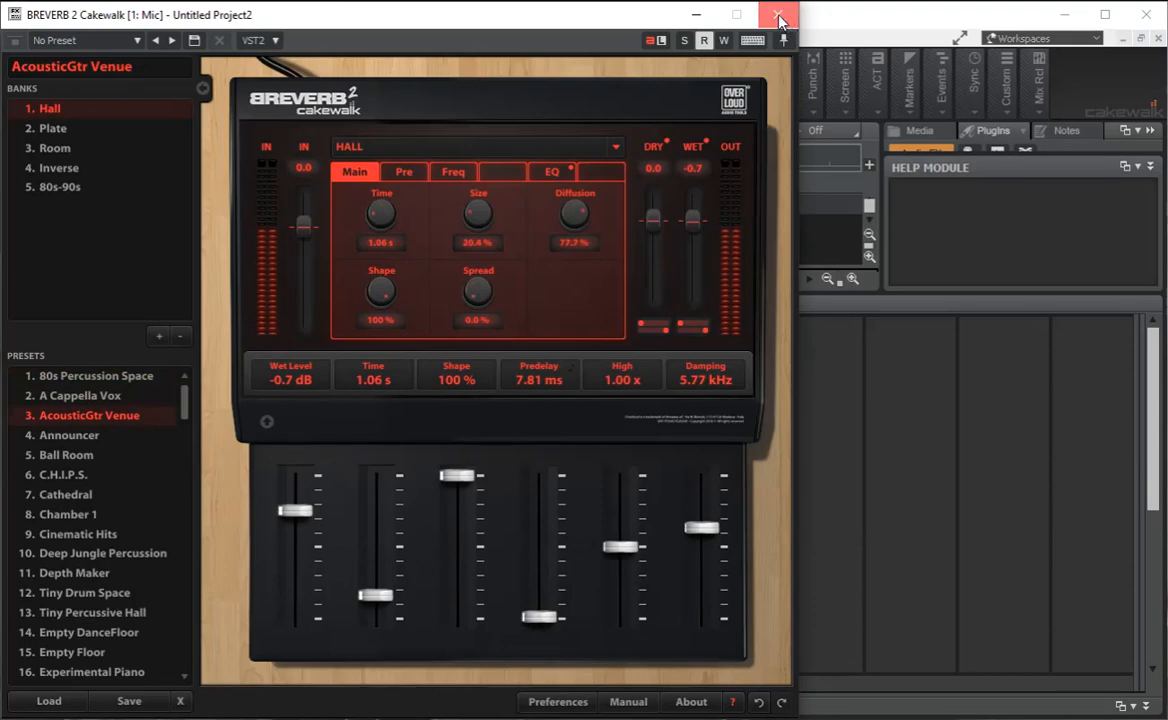
click(778, 16)
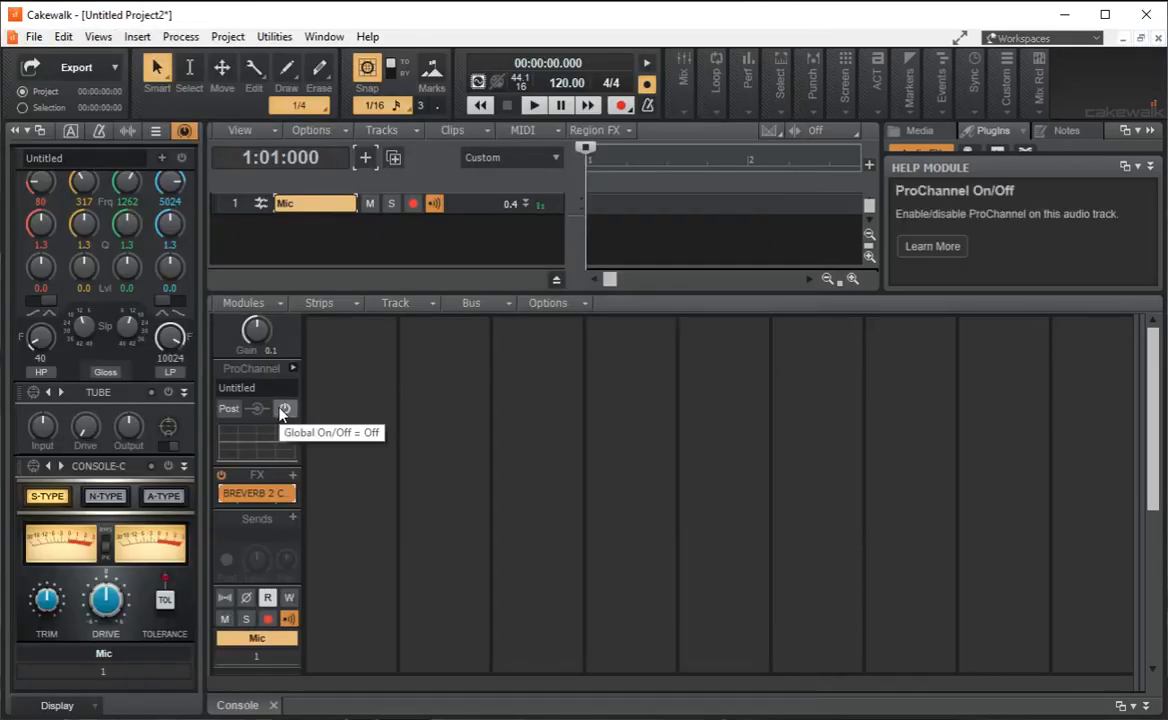
Step: Browse the audio effects available for the Mic track's FX rack and switch the rack off
right_click(295, 477)
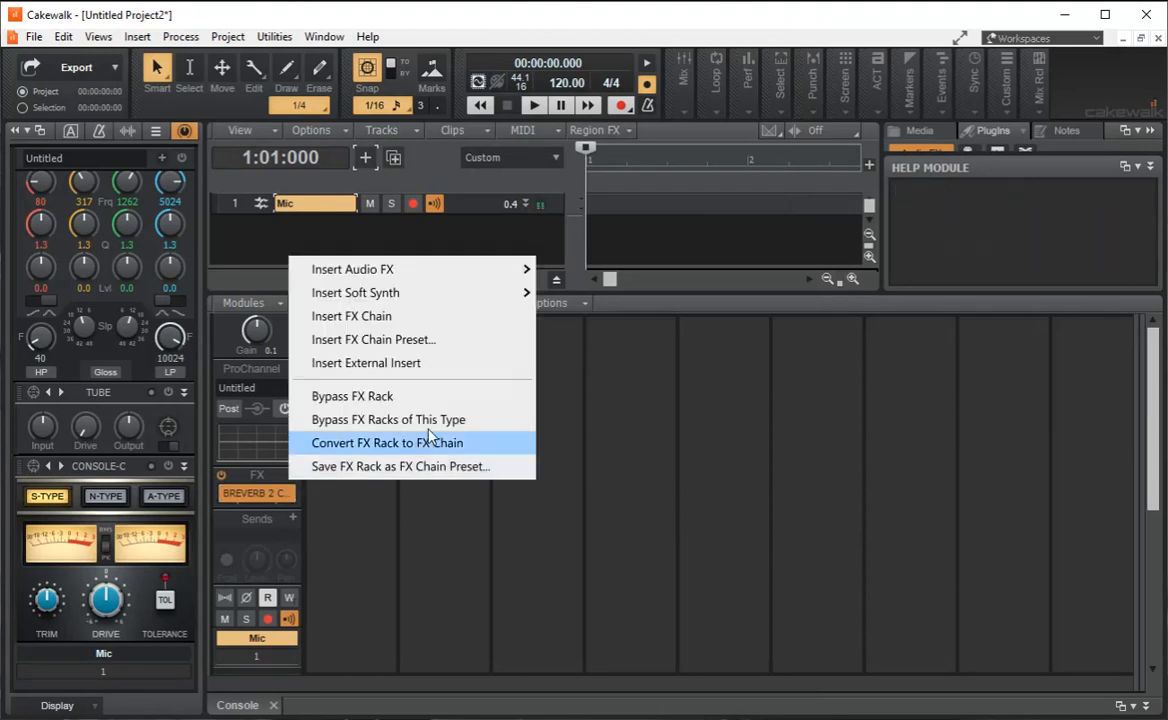
mouse_move(404, 272)
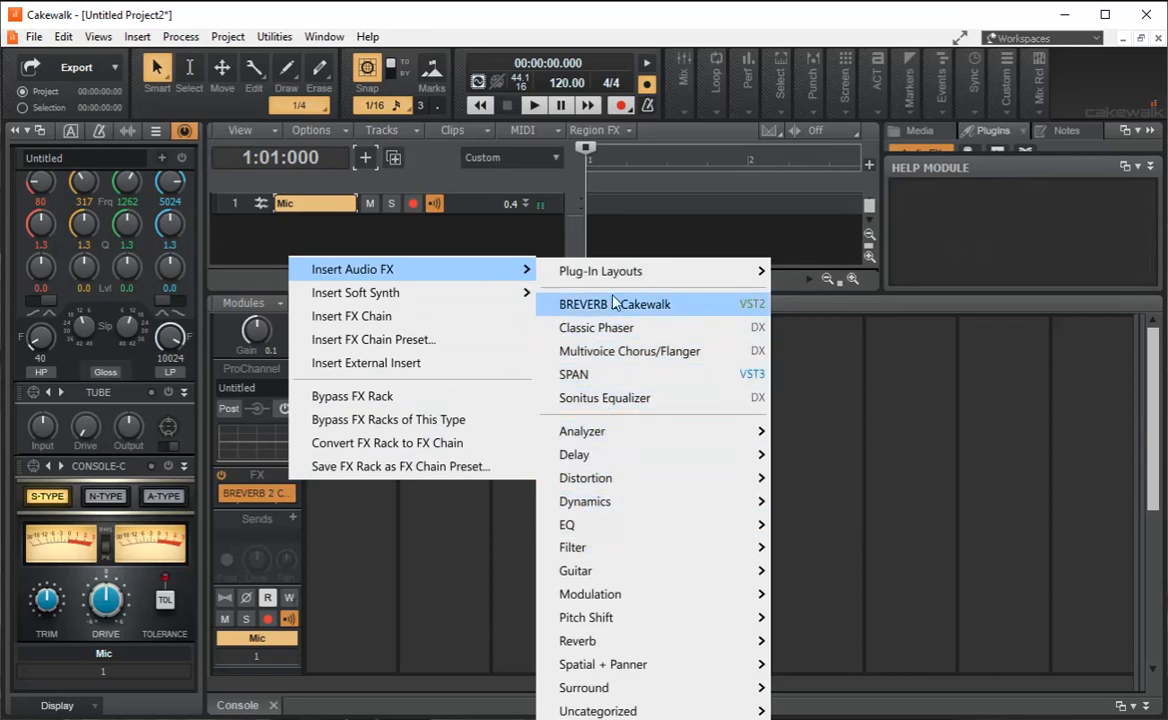
click(417, 522)
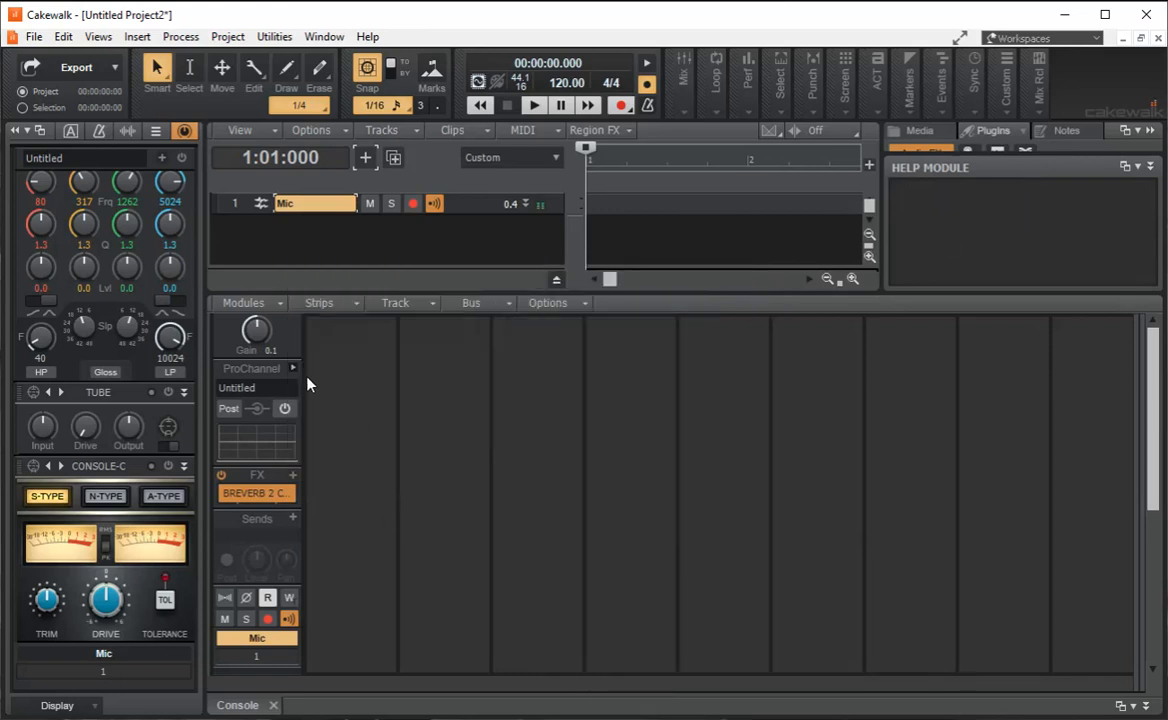
click(222, 476)
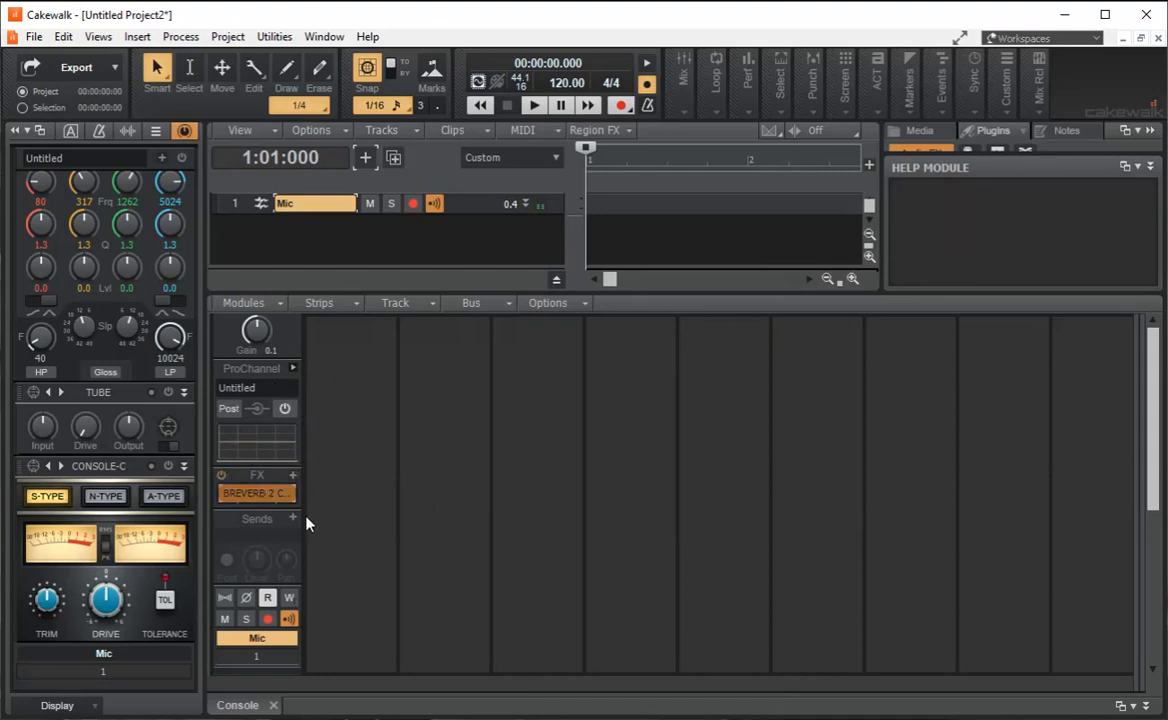
Step: Try muting and unmuting the Mic track in its channel strip, and soloing and unsoloing it
scroll(305, 517, down, 5)
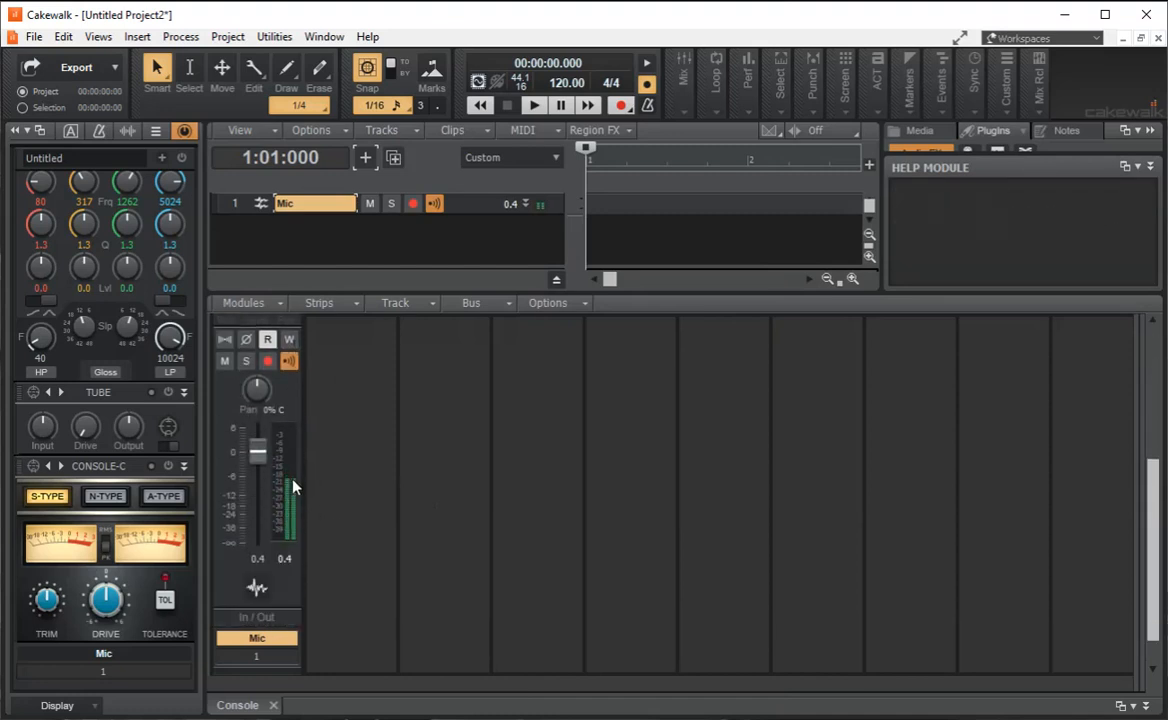
click(226, 366)
click(226, 366)
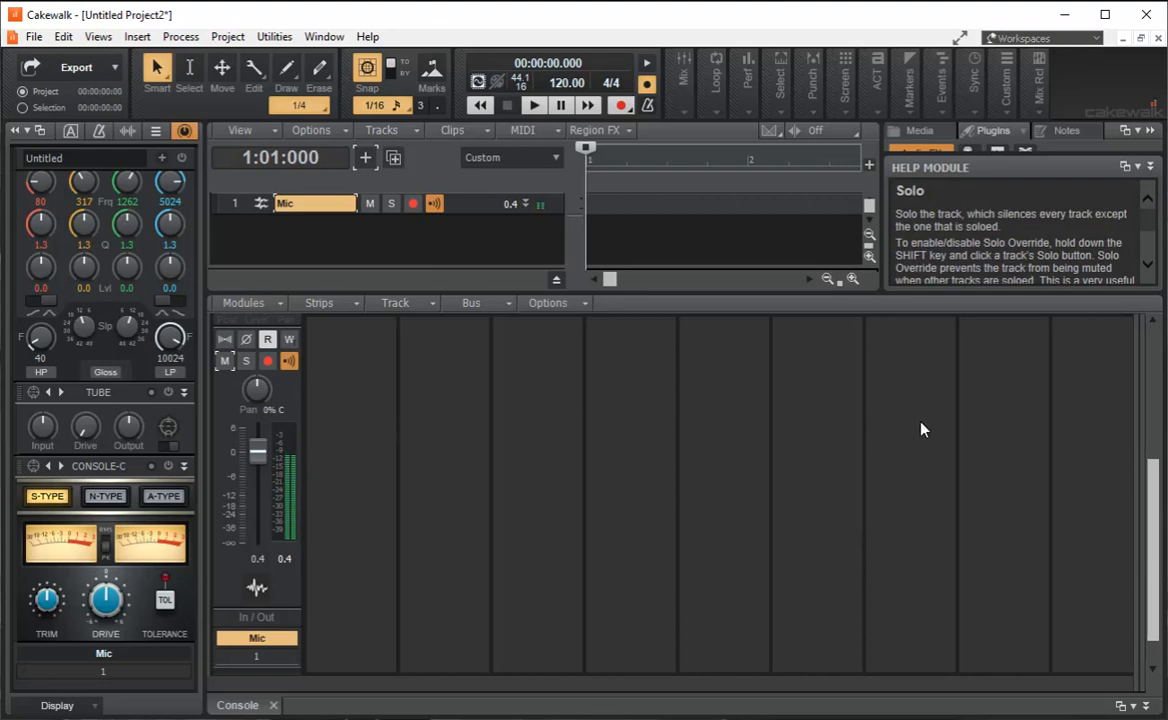
click(245, 361)
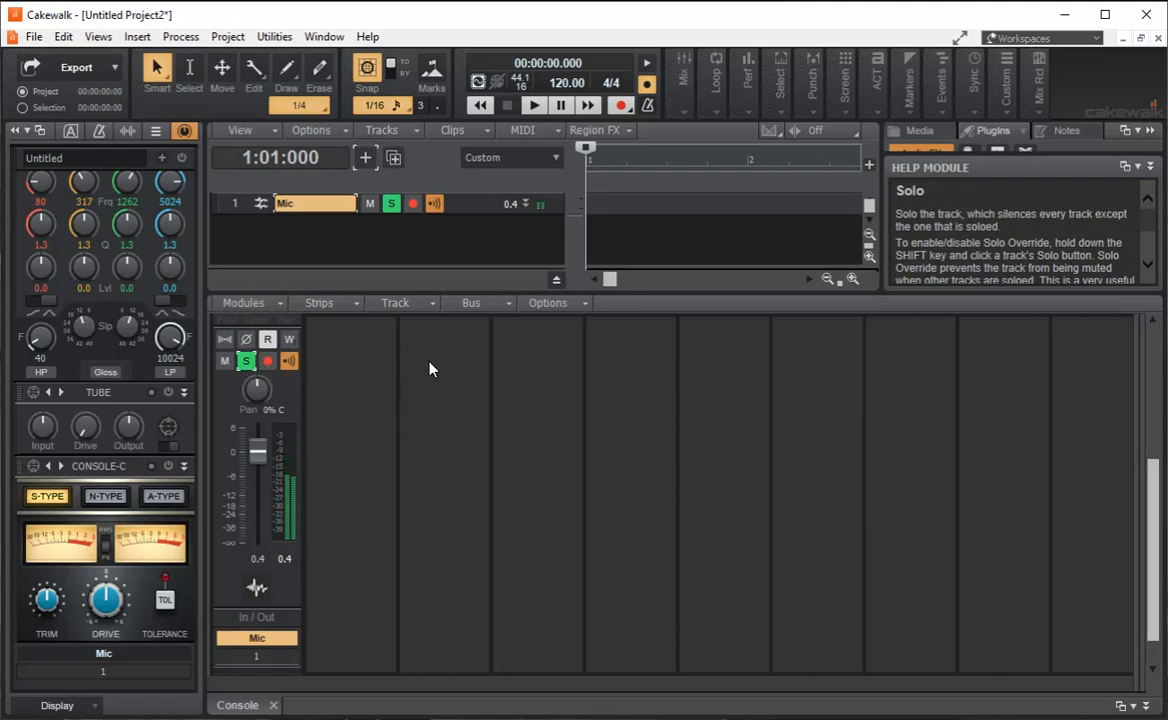
click(246, 361)
Step: Try the Mic track's pan at 100% L and set it to 3% L
scroll(257, 389, down, 5)
scroll(257, 389, up, 14)
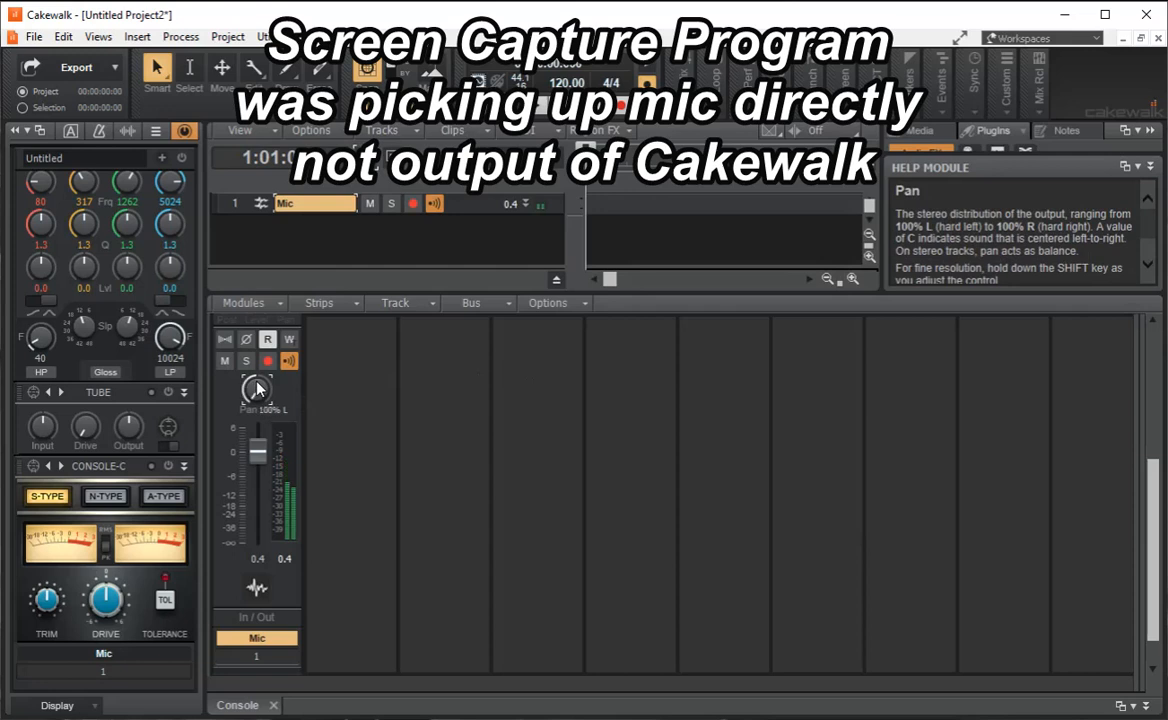
scroll(257, 389, down, 10)
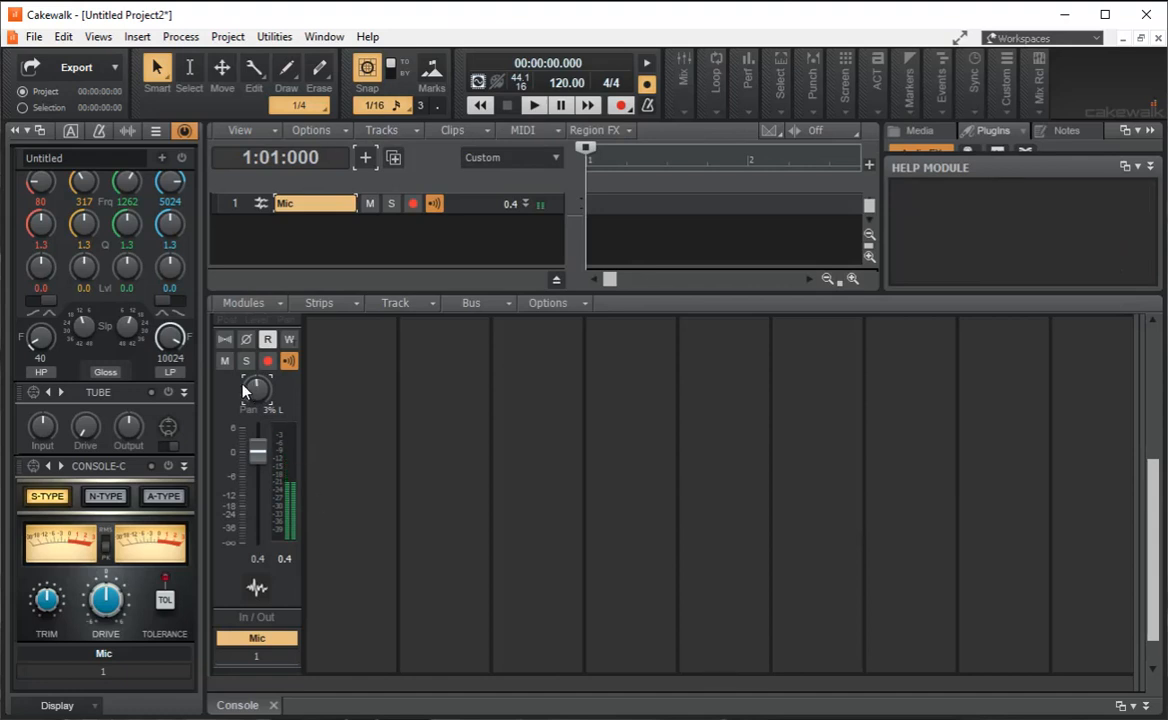
Step: Enable the Mic track's ProChannel and its compressor module, and set the compressor ratio to 8
scroll(130, 373, up, 3)
scroll(130, 377, up, 4)
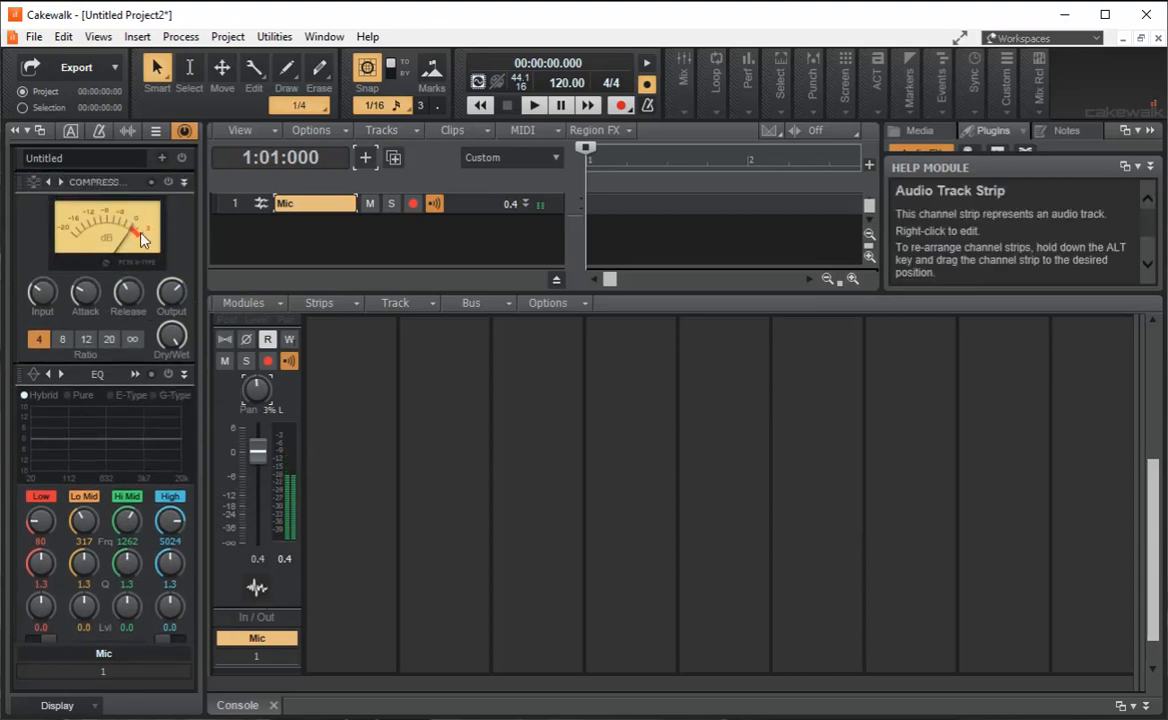
click(62, 183)
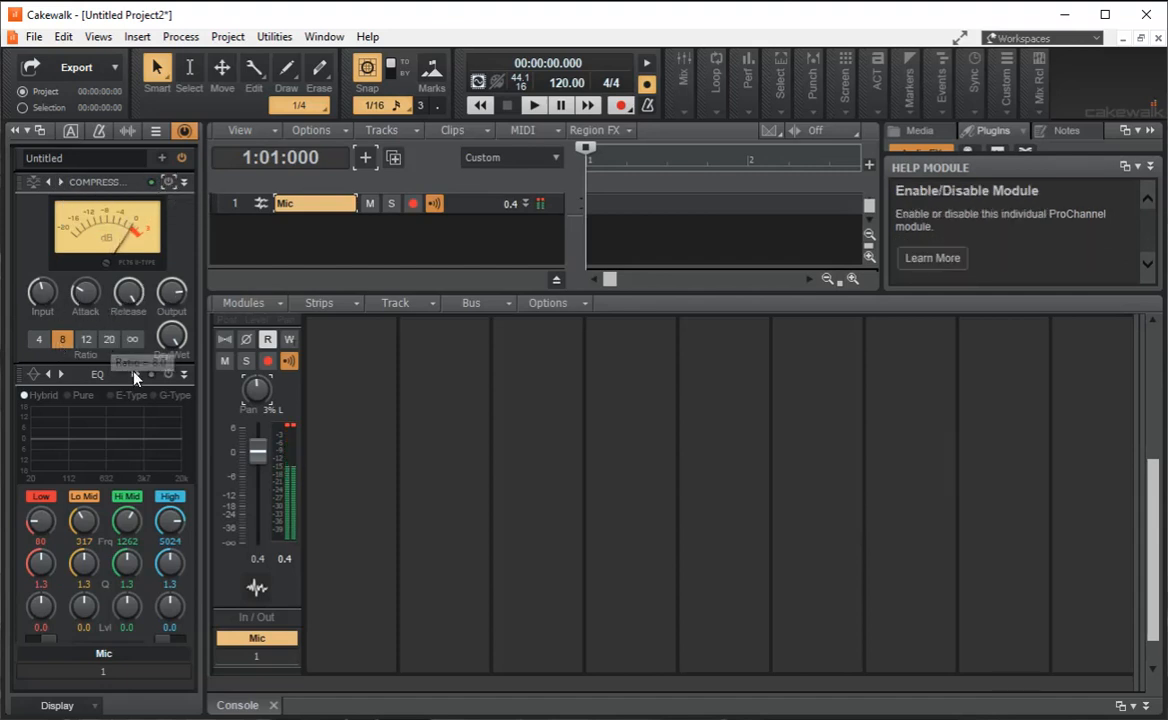
Step: Examine the Mic track's EQ, Tube and Console-C modules in the ProChannel, and its console strip
scroll(100, 372, down, 2)
scroll(110, 414, down, 1)
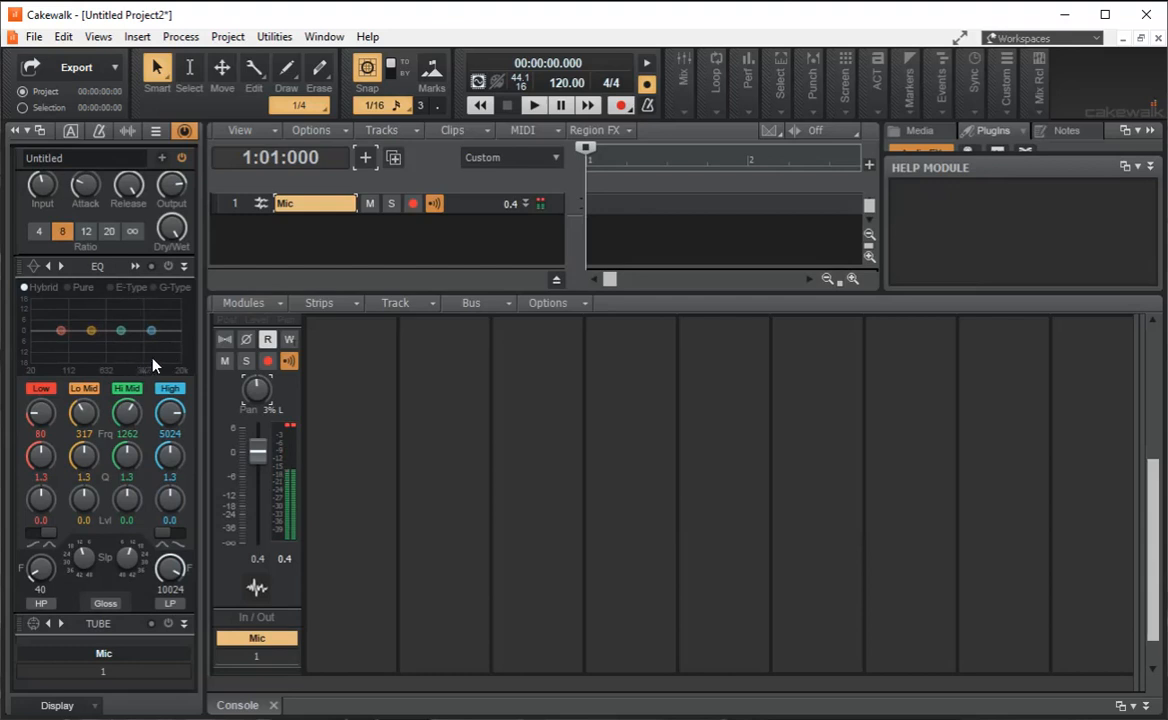
scroll(126, 400, down, 3)
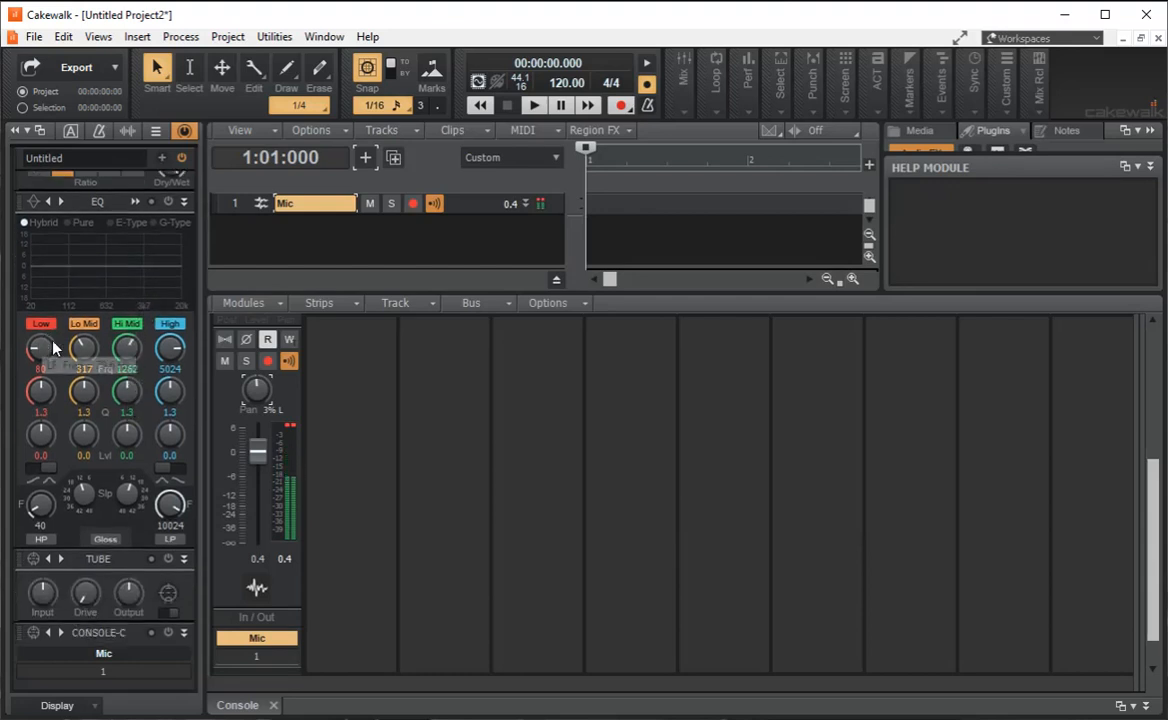
scroll(103, 483, down, 3)
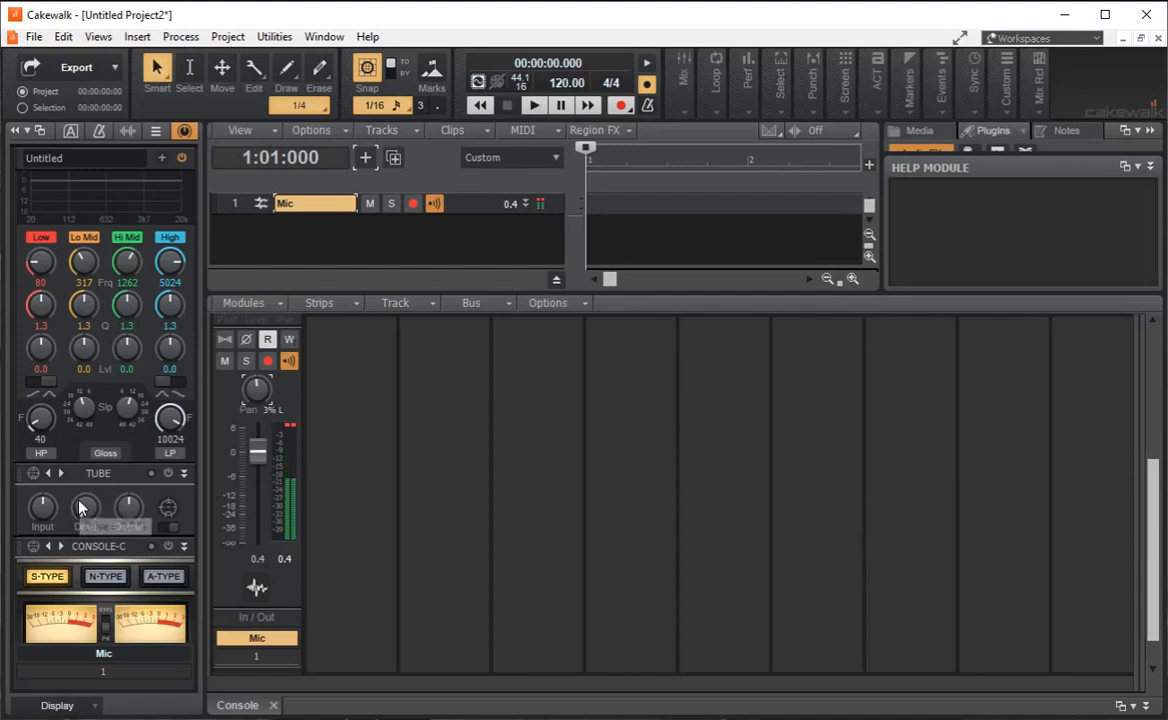
scroll(100, 510, down, 1)
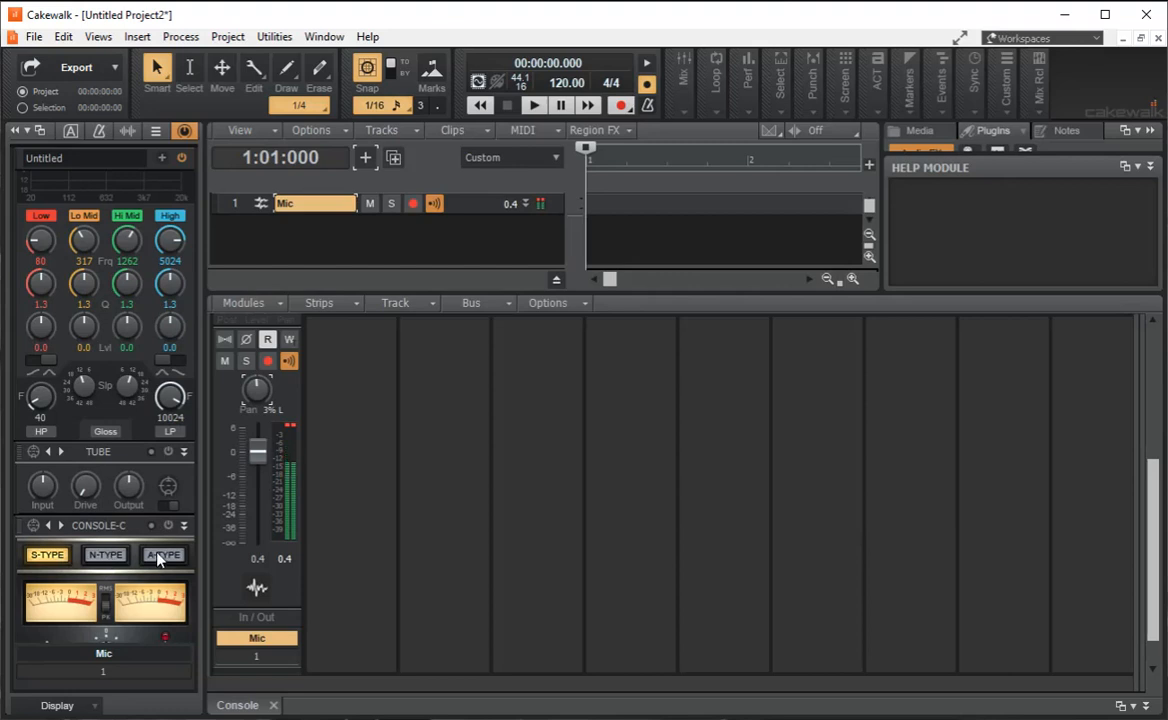
scroll(120, 590, down, 3)
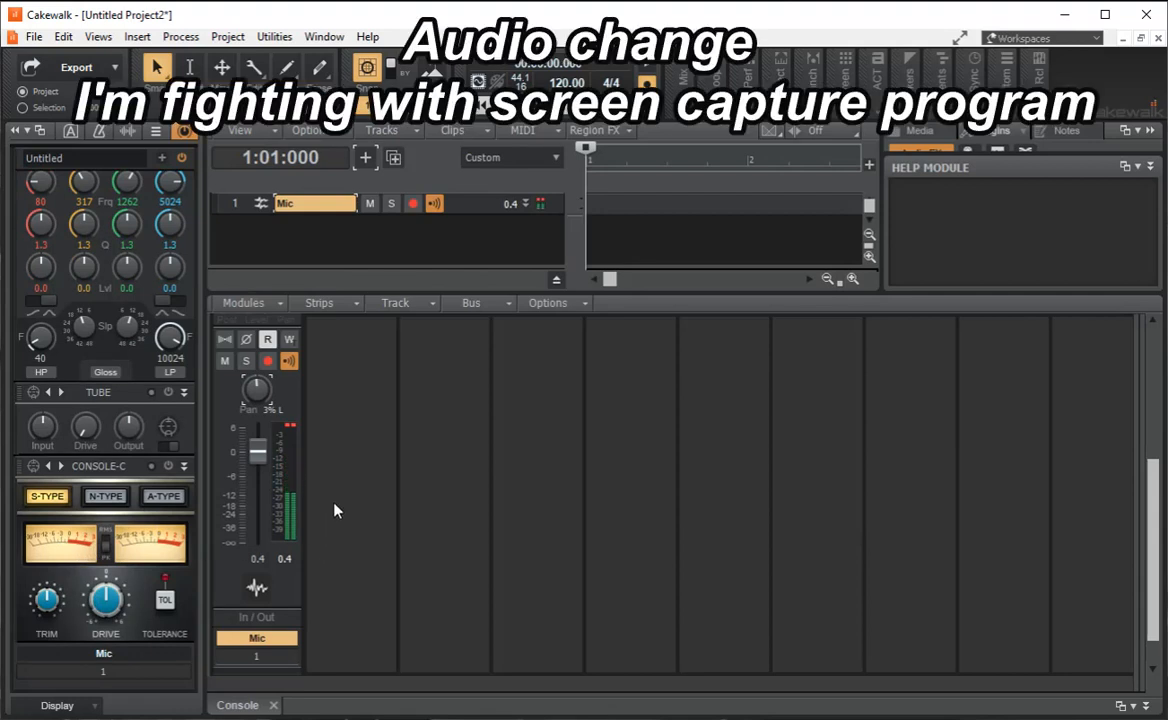
scroll(330, 509, up, 2)
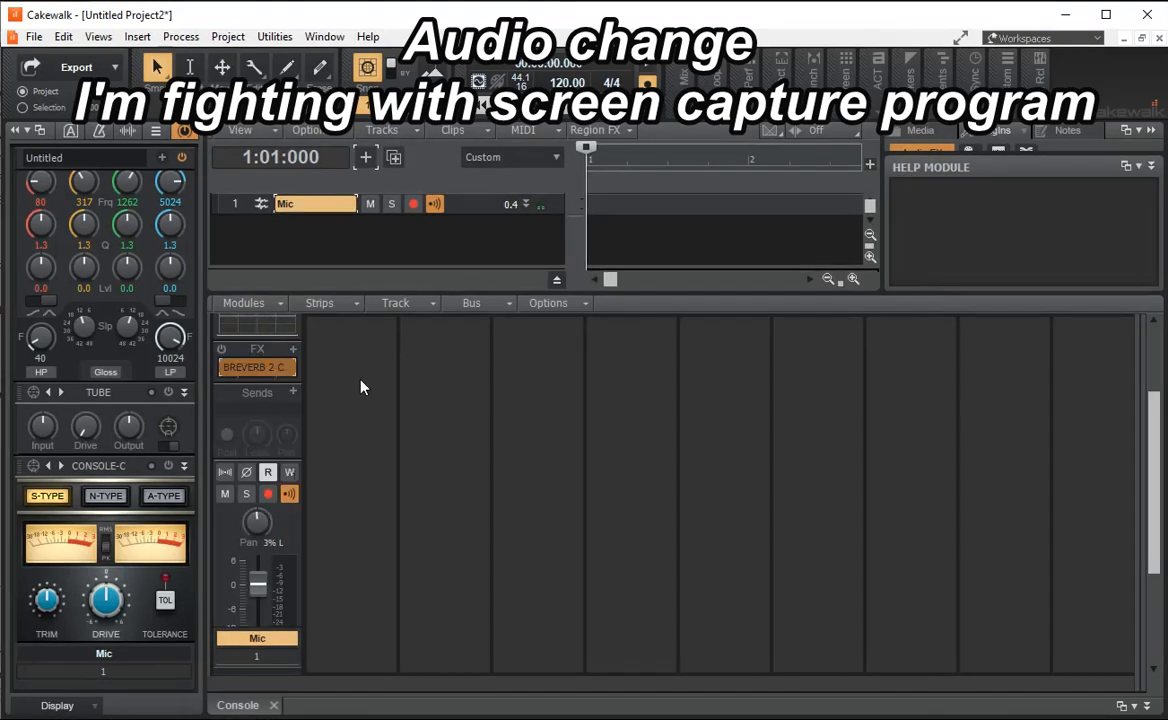
scroll(369, 447, down, 2)
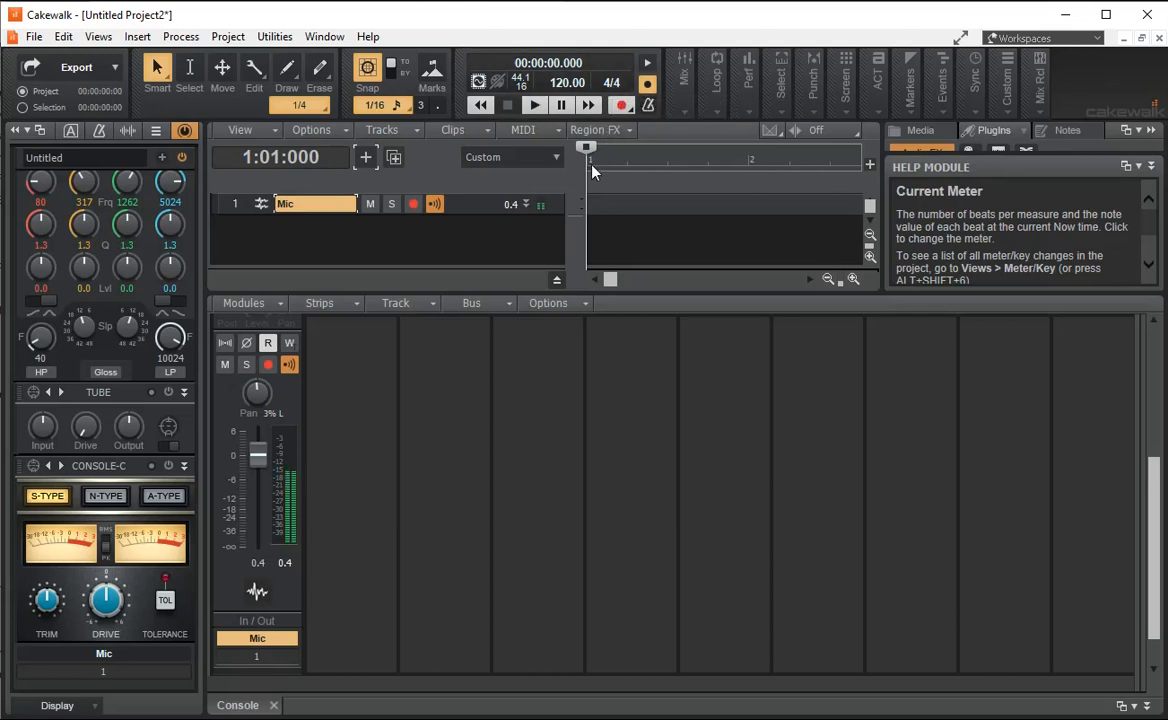
Step: Try a meter of 5 beats per measure at measure 1 and set it back to 4/4
click(611, 82)
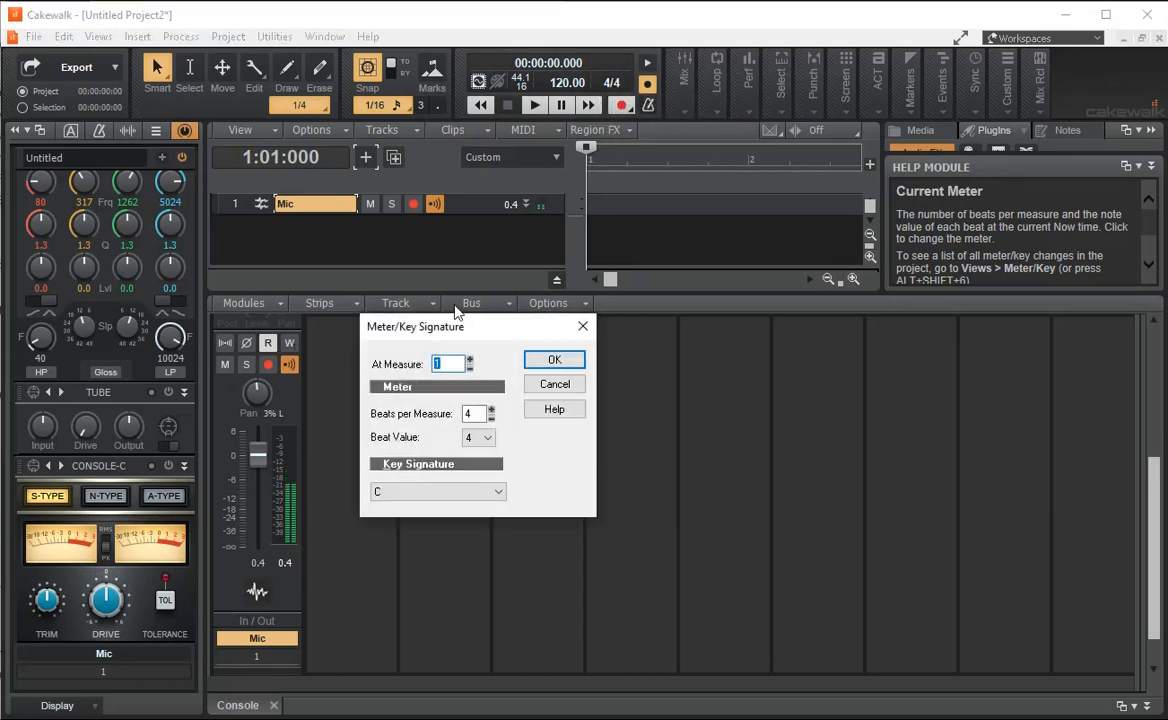
click(491, 409)
click(553, 360)
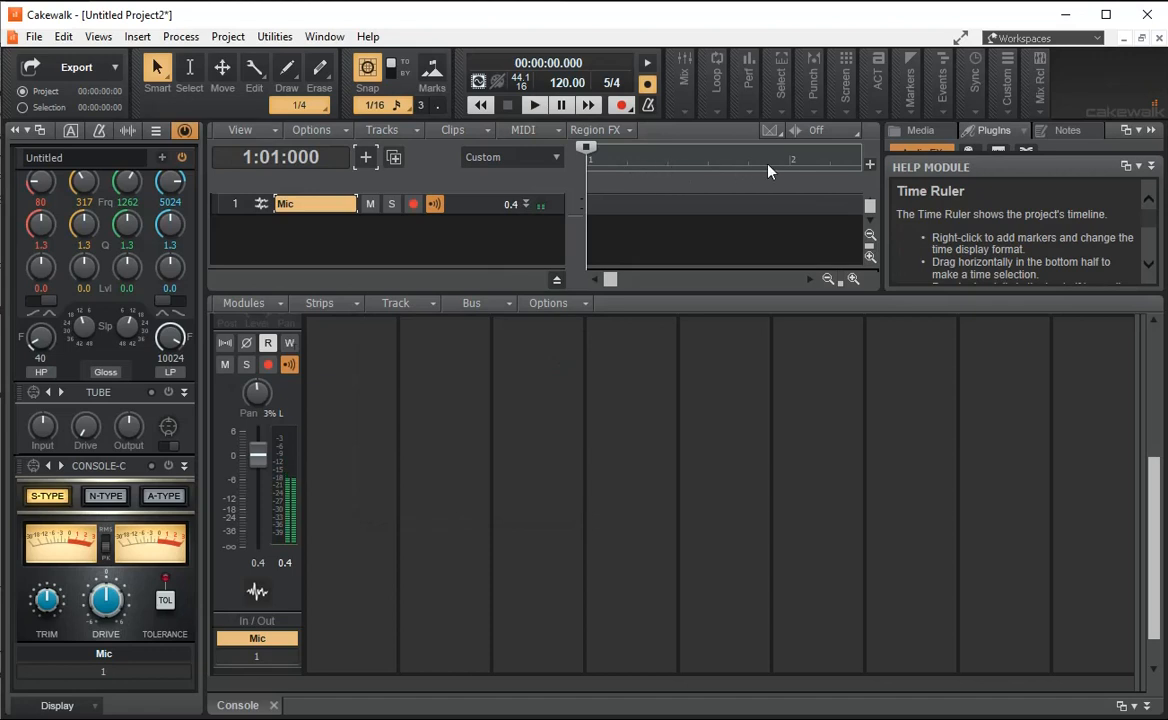
click(611, 82)
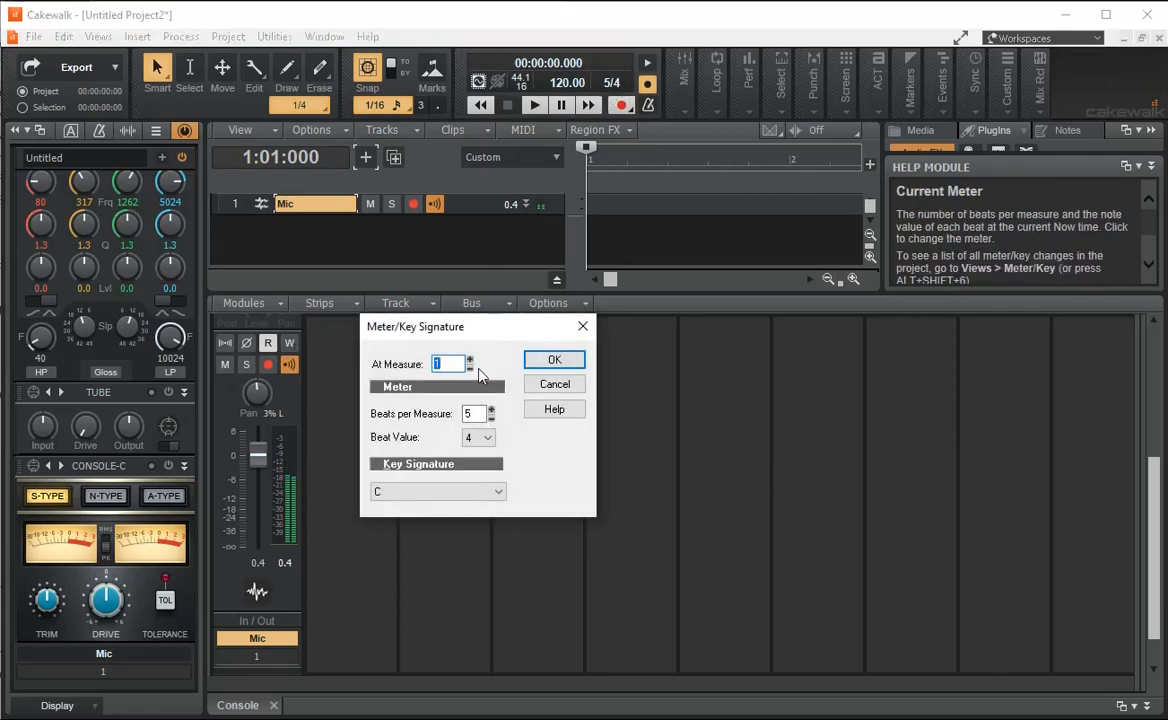
click(491, 419)
click(553, 360)
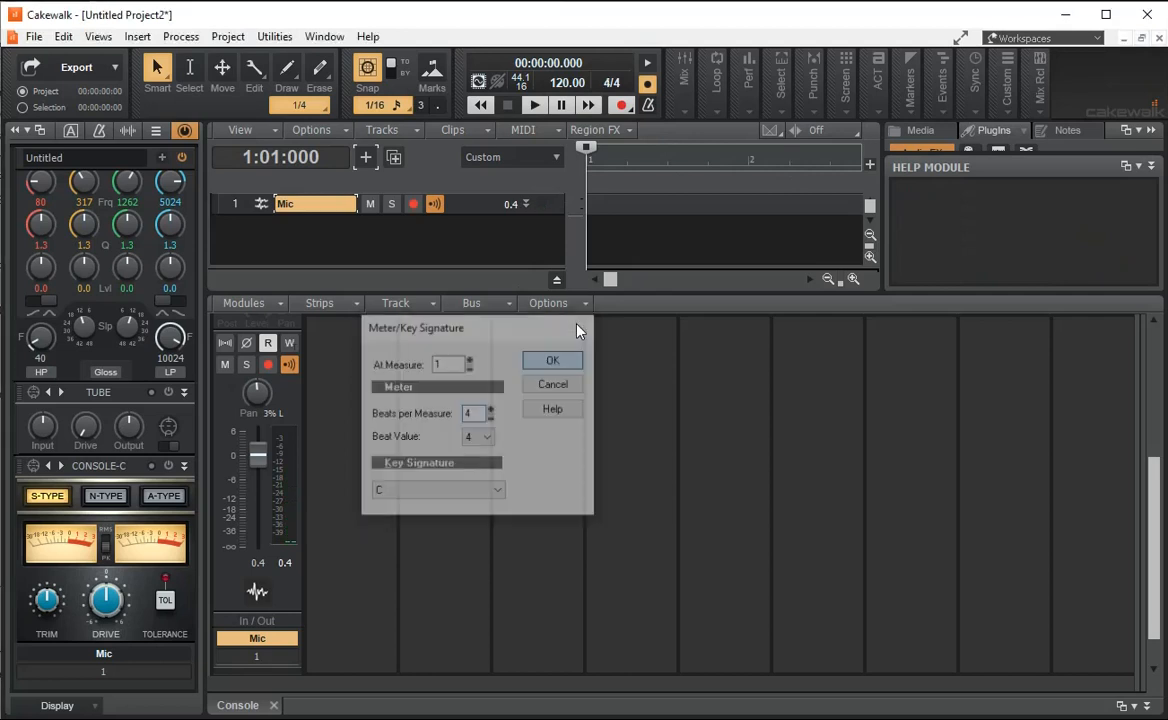
click(565, 86)
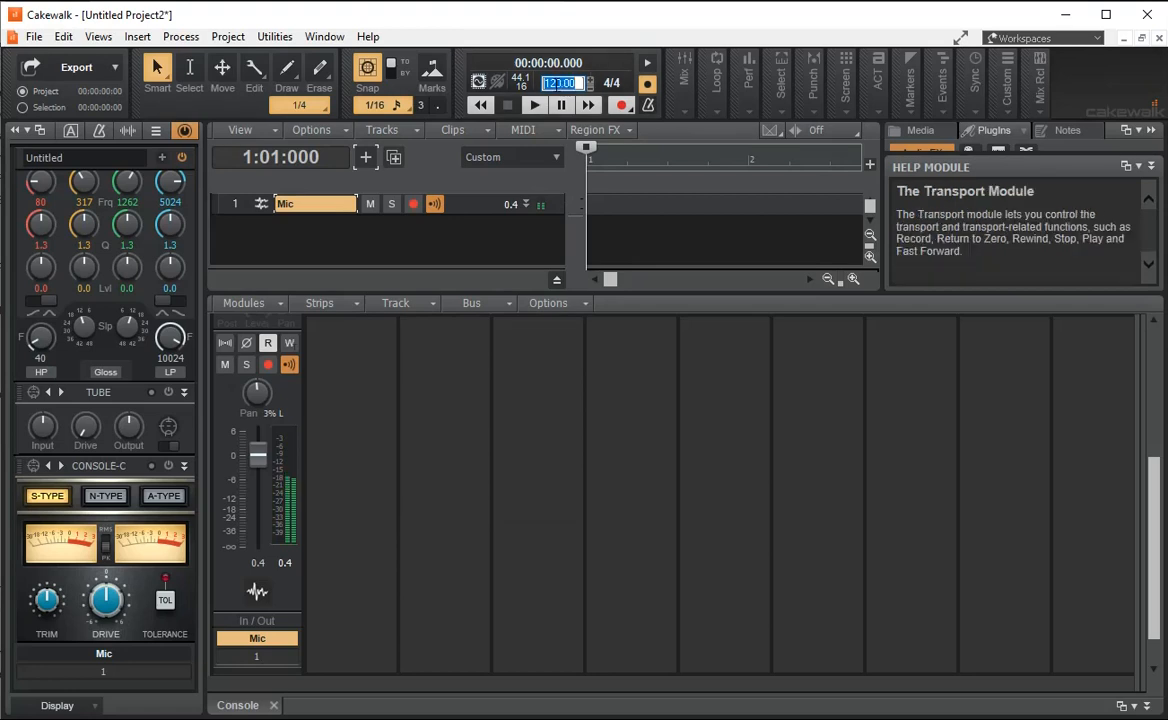
click(570, 256)
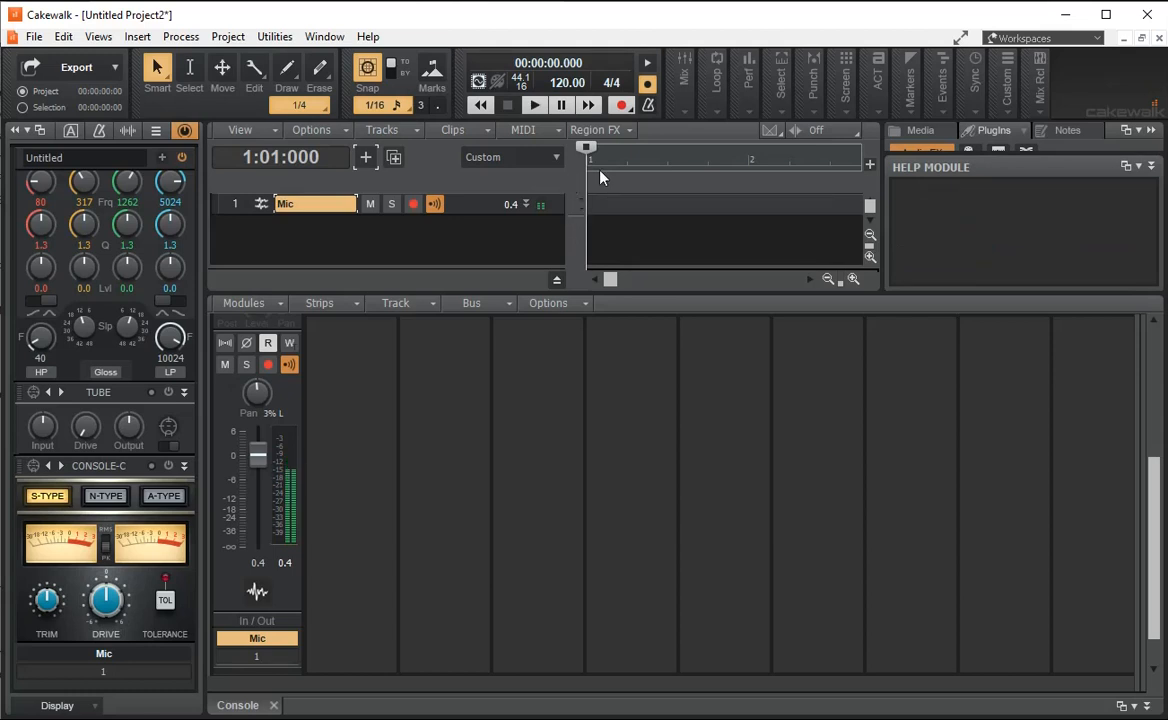
mouse_move(577, 88)
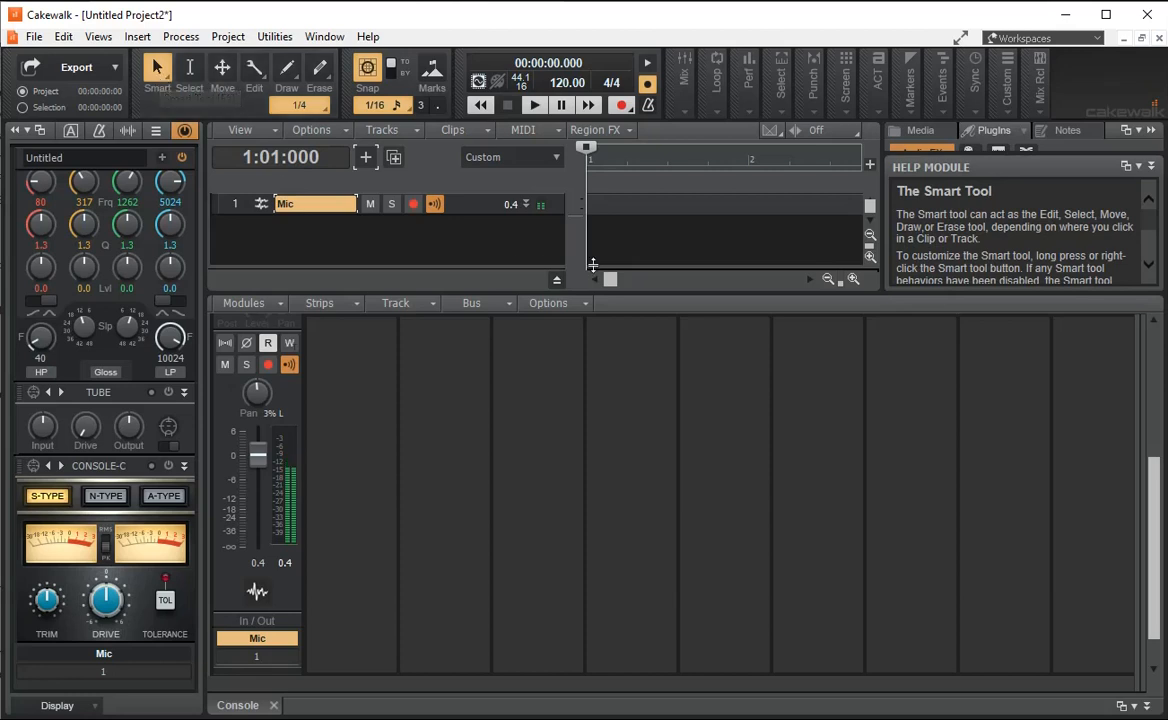
Step: Move the now time to measure 2 and back to 1:01:240 near the start of the timeline
click(747, 161)
drag(597, 168, 590, 167)
click(753, 166)
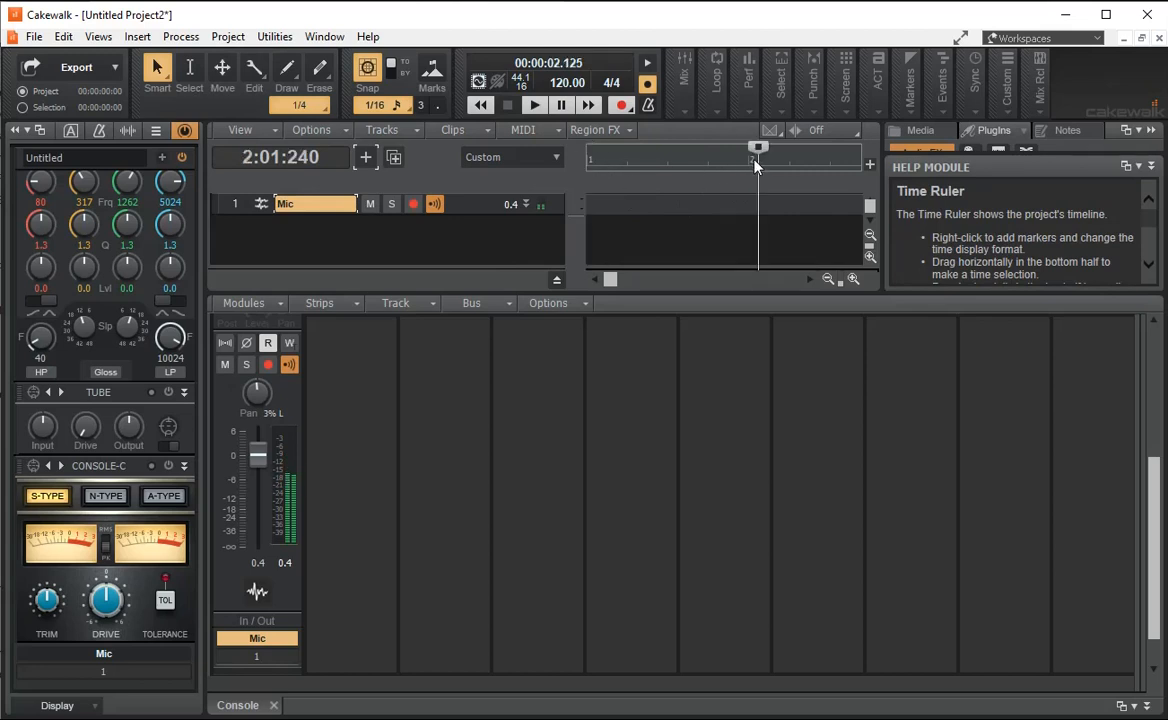
click(597, 165)
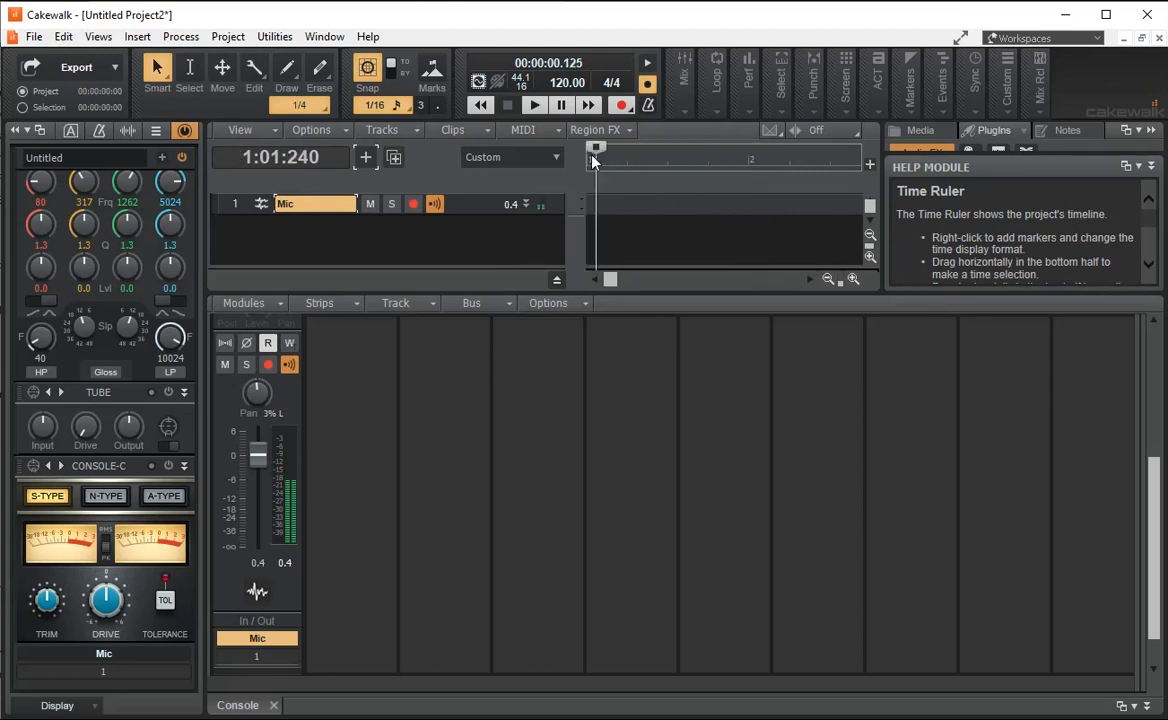
Step: Switch the Edit tool to its Split mode
right_click(257, 69)
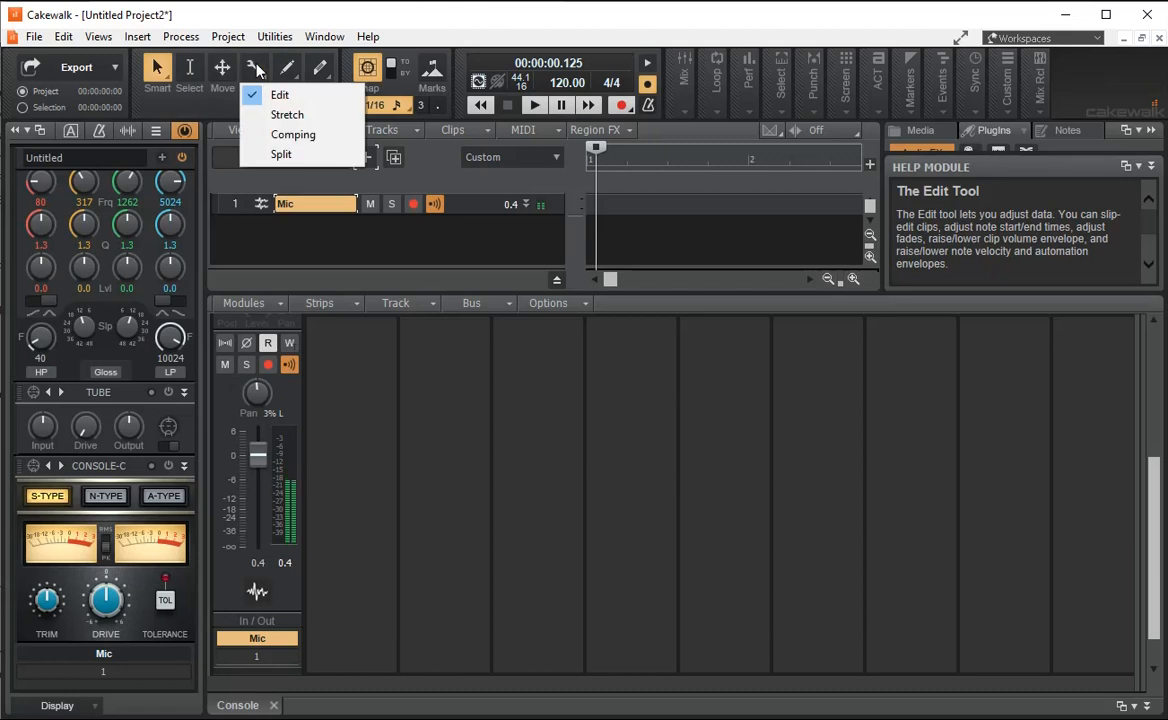
click(281, 155)
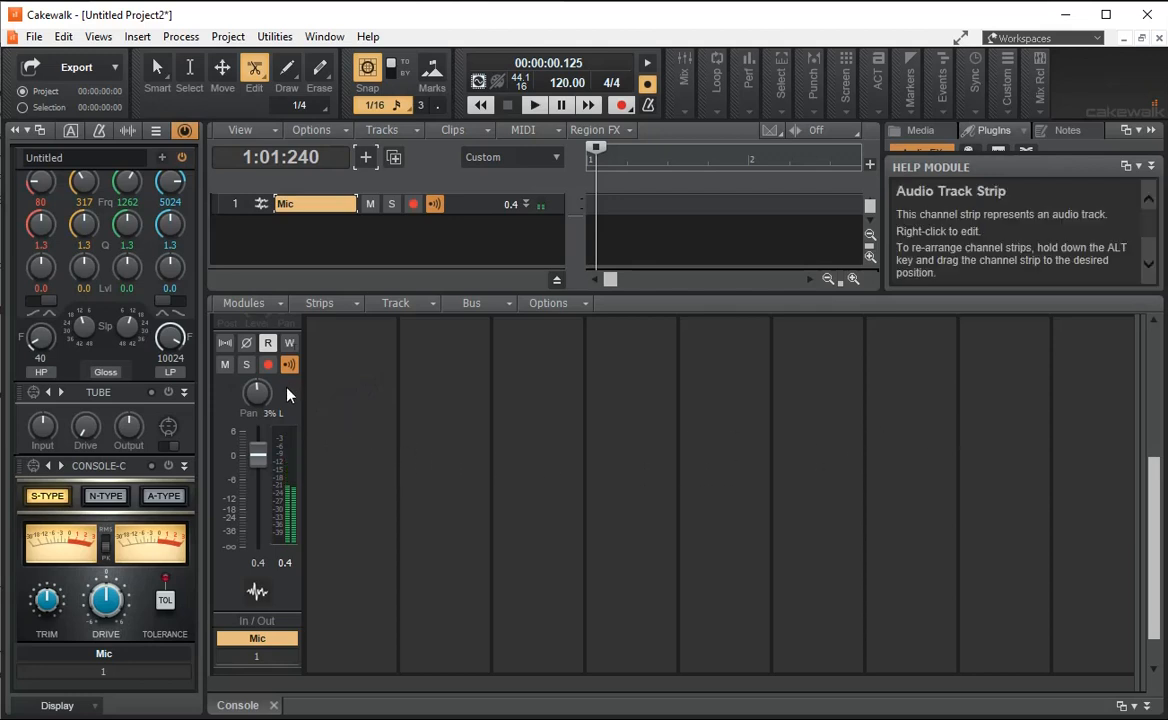
Step: Record a take of about 3 seconds from 1:01:240 on the armed Mic track and play it back
click(268, 364)
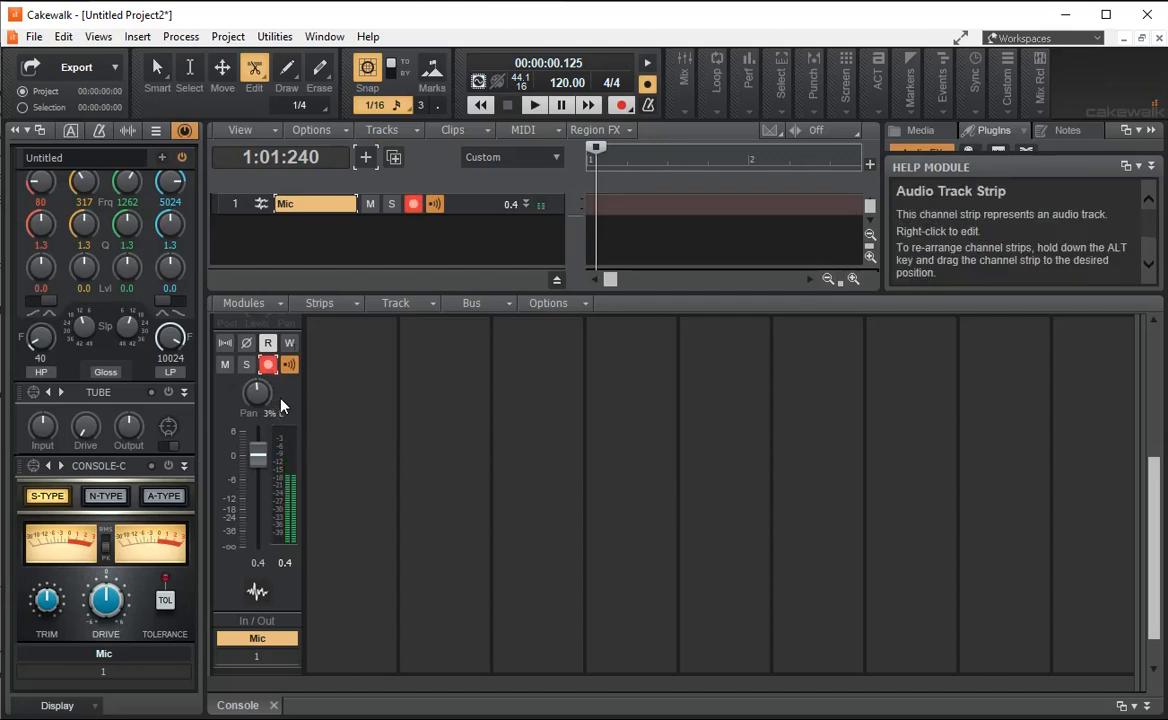
click(622, 106)
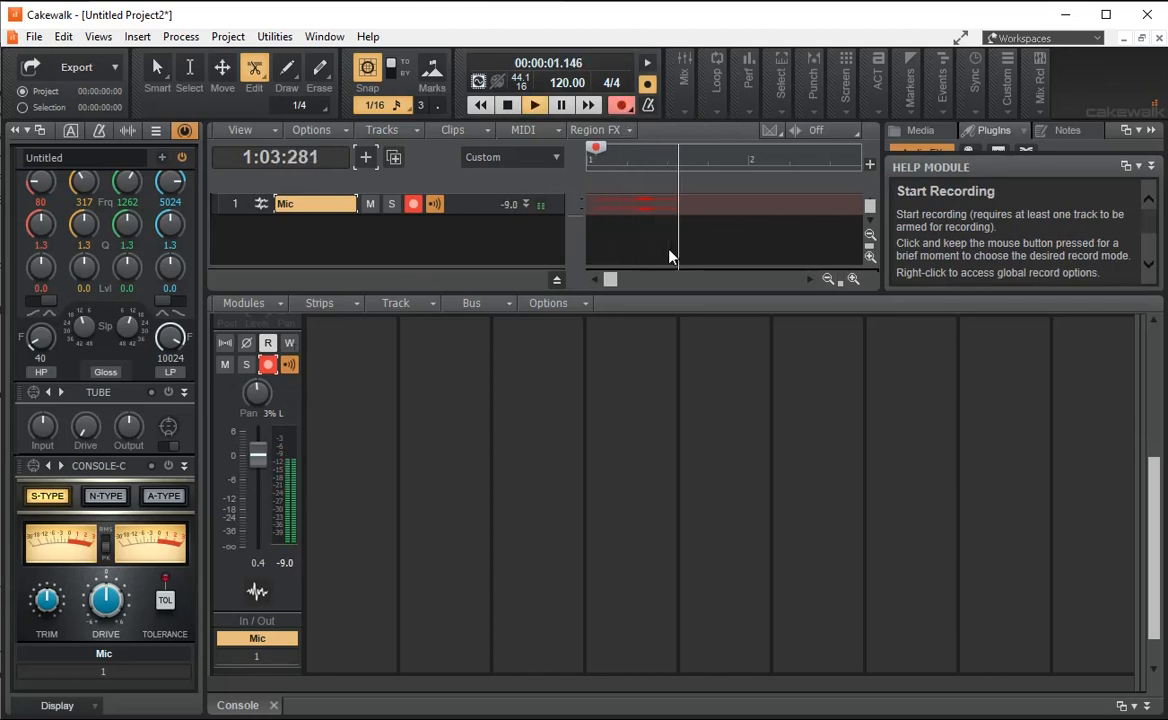
click(508, 105)
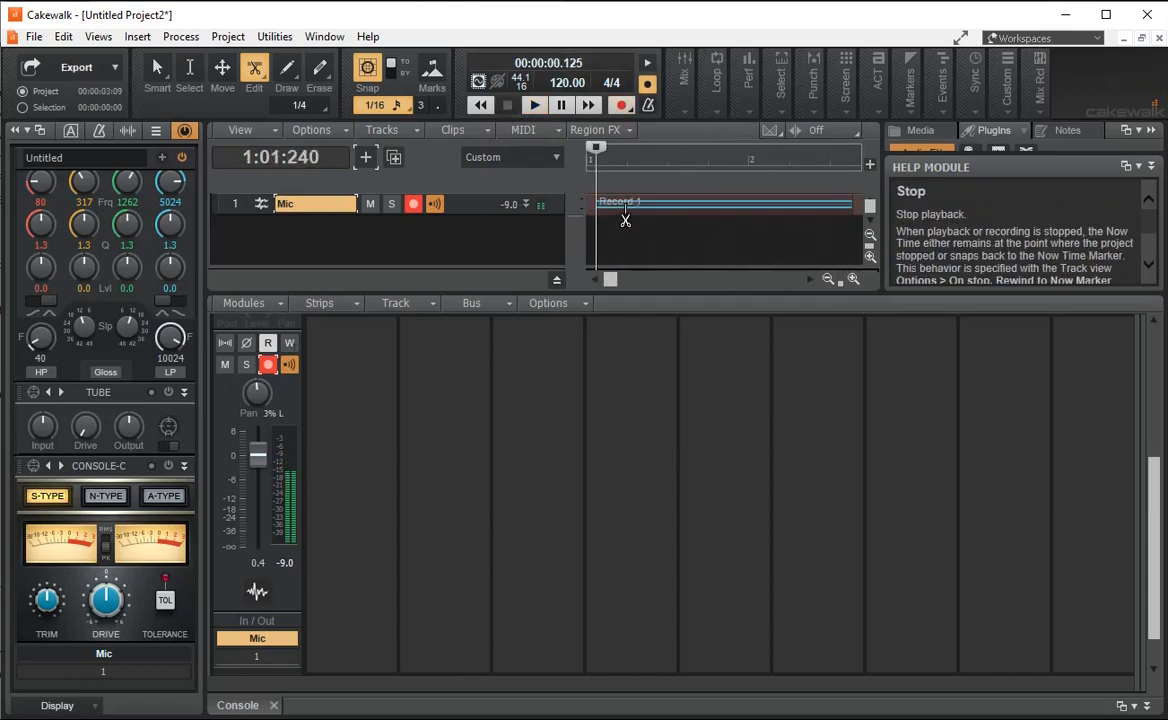
click(536, 105)
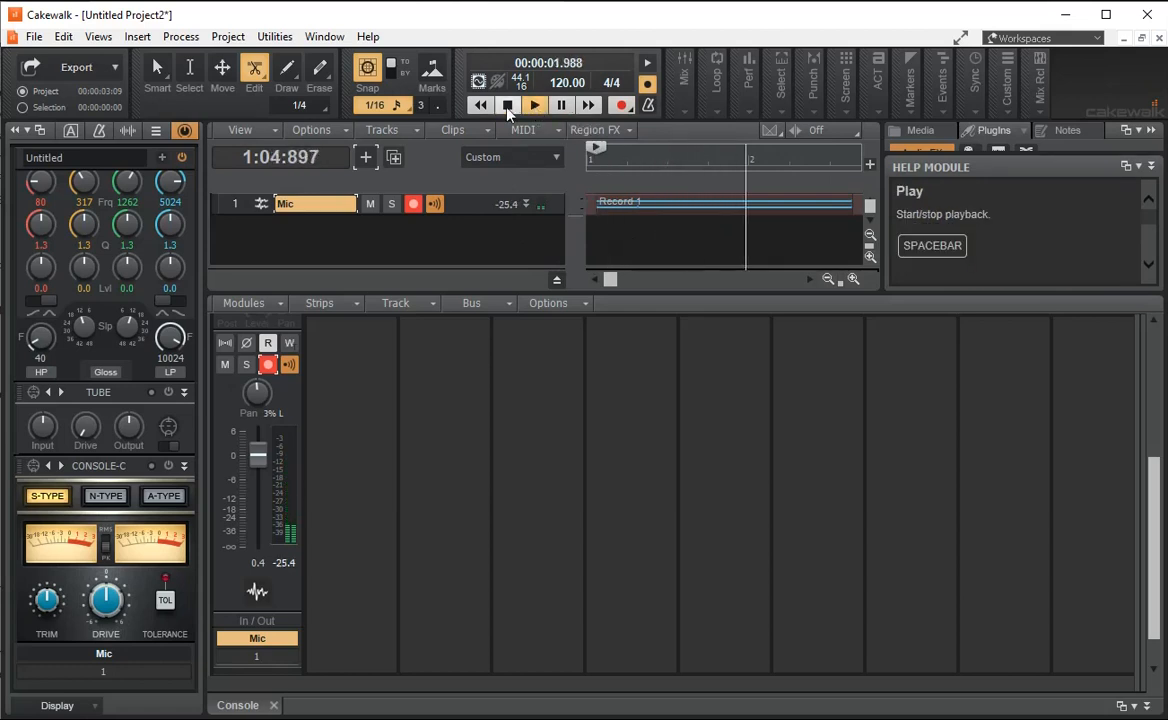
Step: Stop playback, split the recorded Mic clip at measure 2 and delete its second part with the Smart tool
click(508, 106)
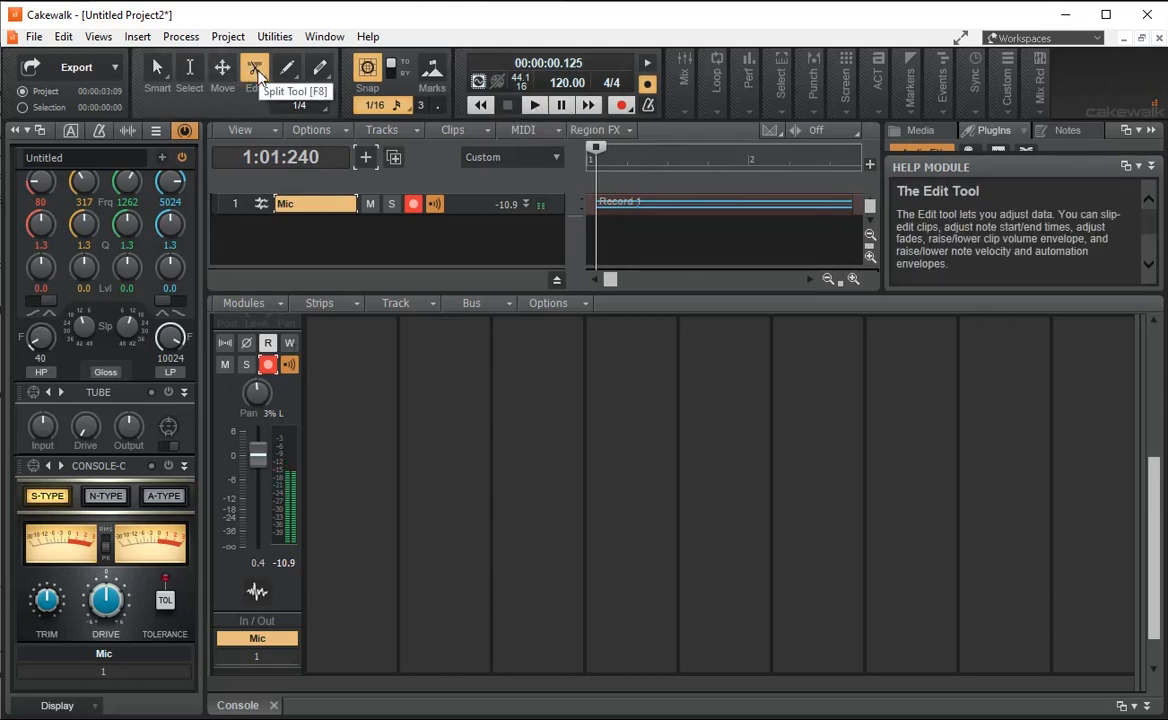
click(743, 210)
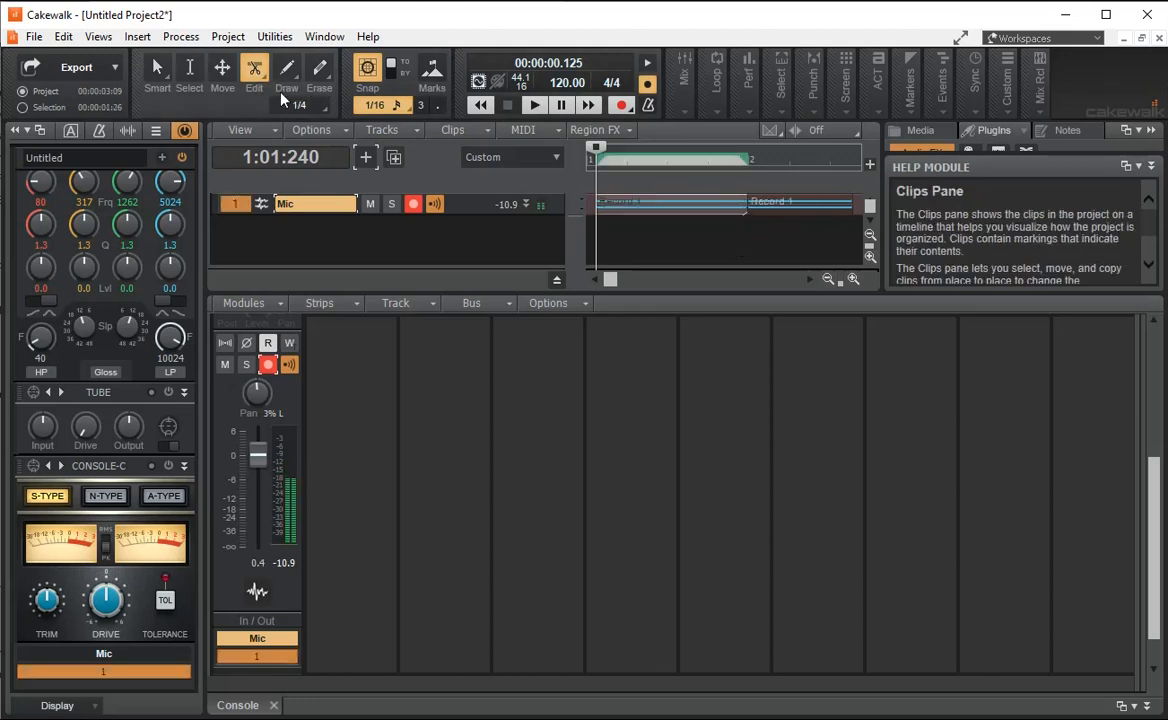
click(155, 76)
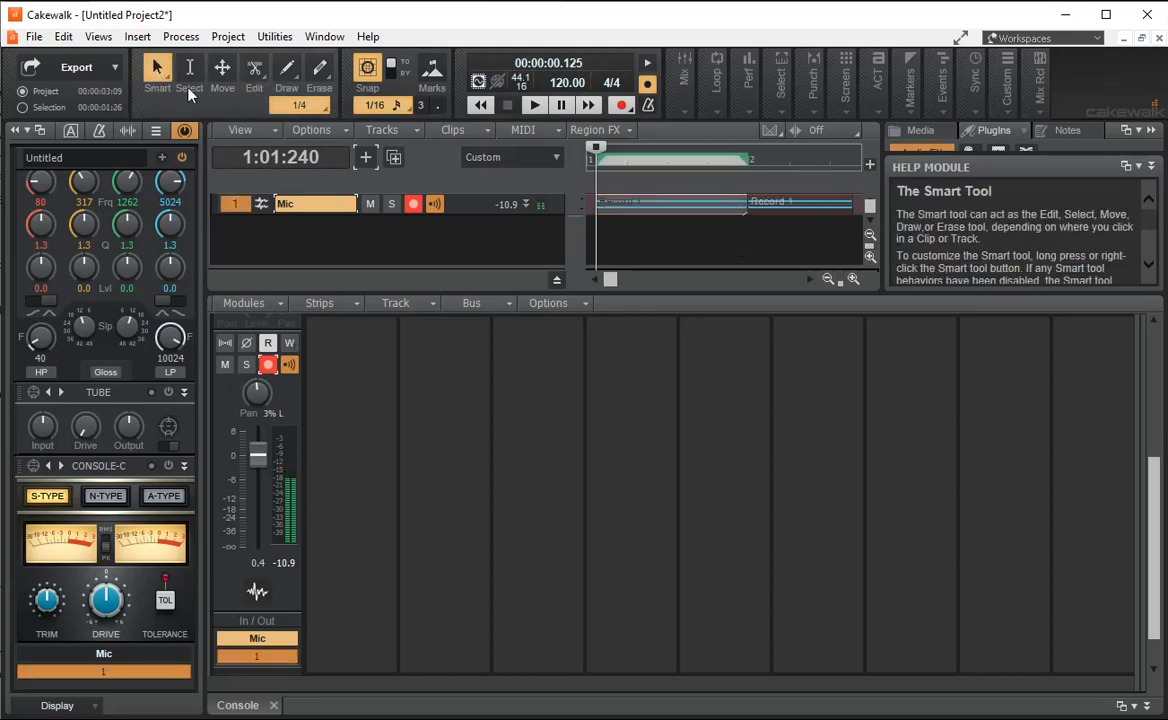
click(792, 204)
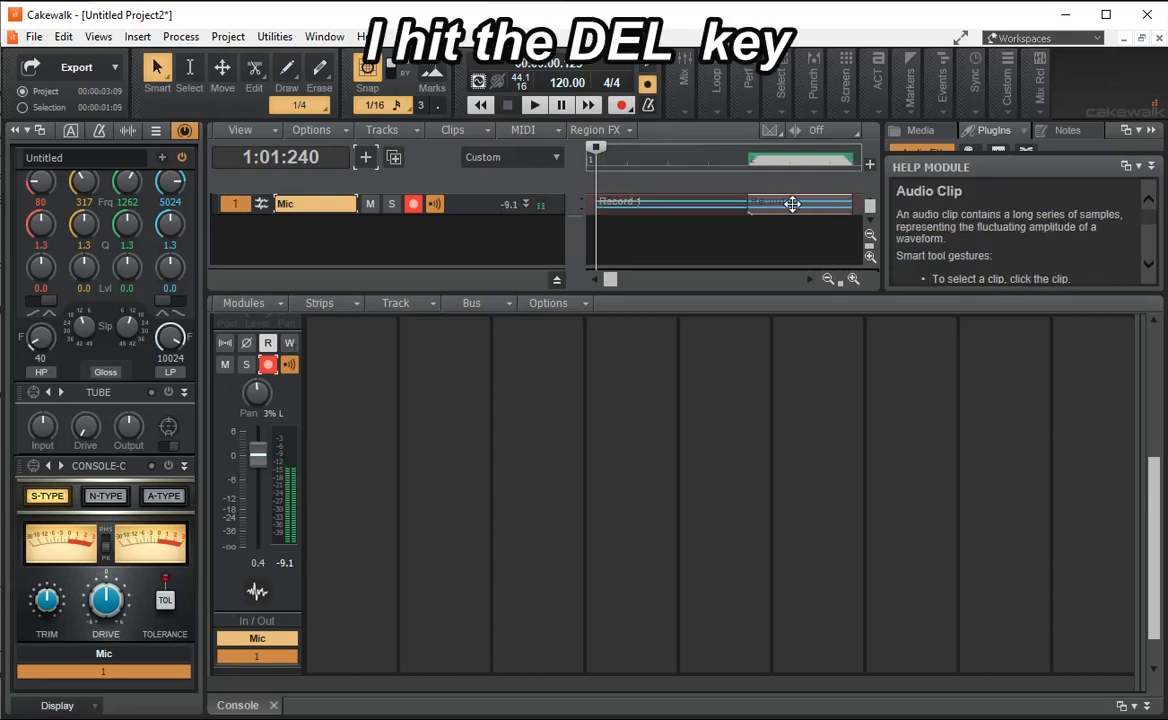
key(Delete)
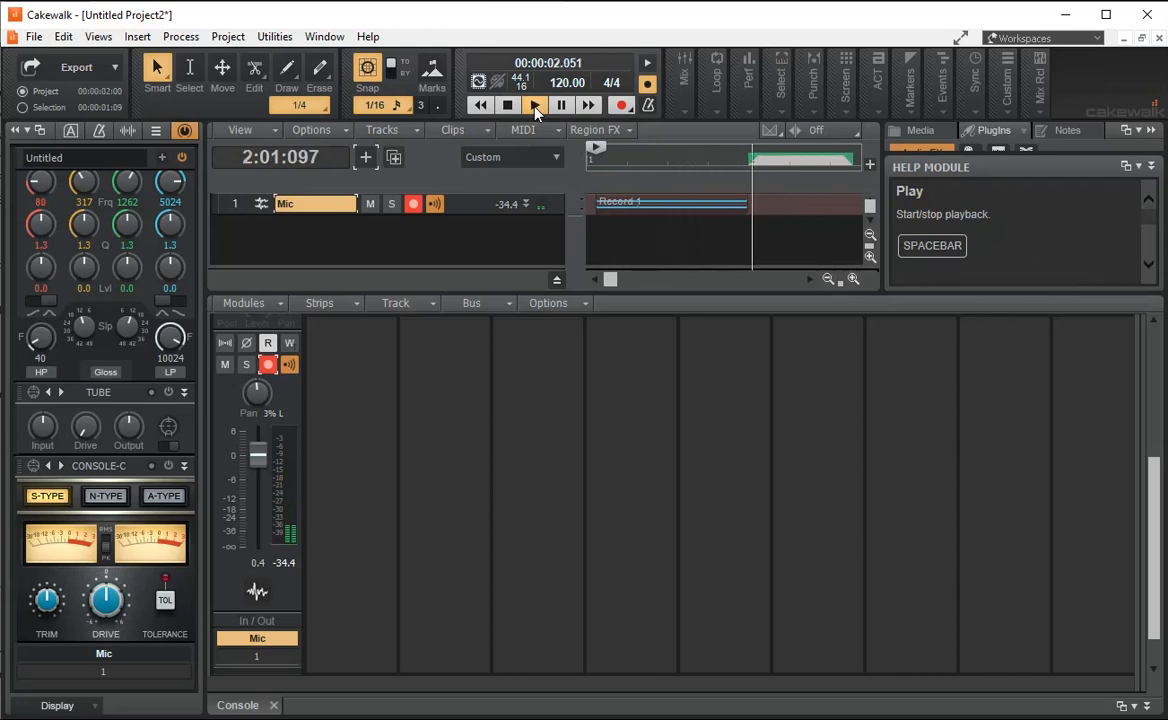
Step: Play back the shortened take to just past measure 2 and delete the remaining clip from the Mic track
click(535, 106)
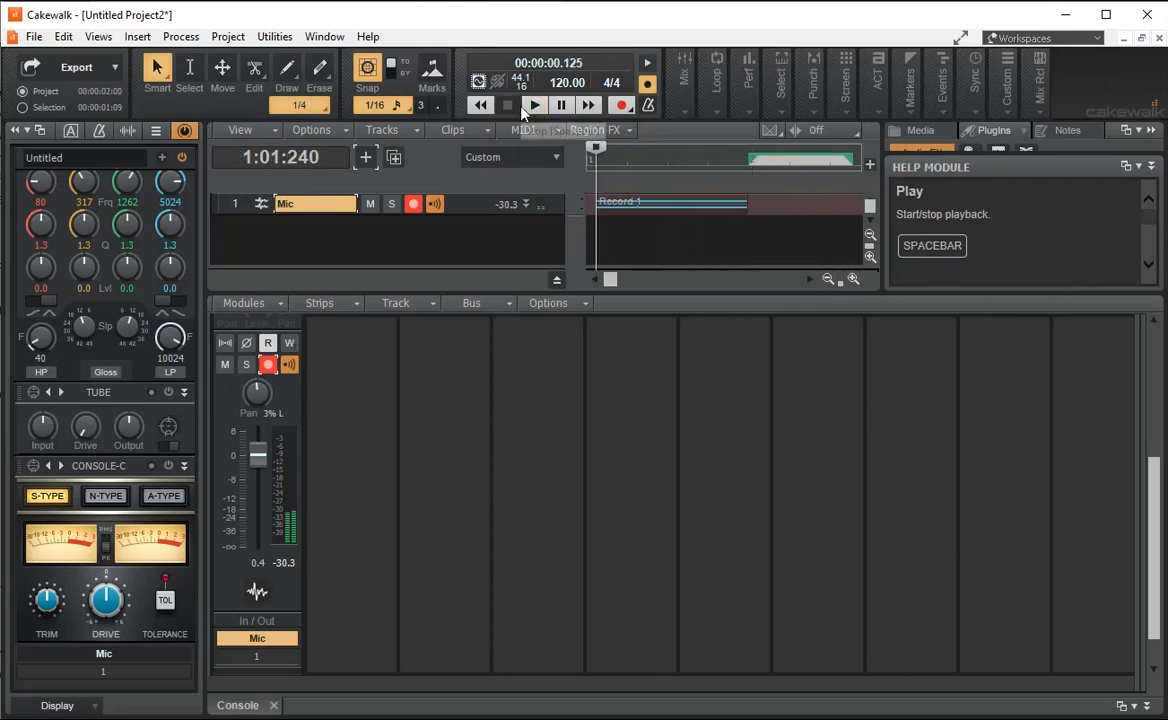
click(663, 203)
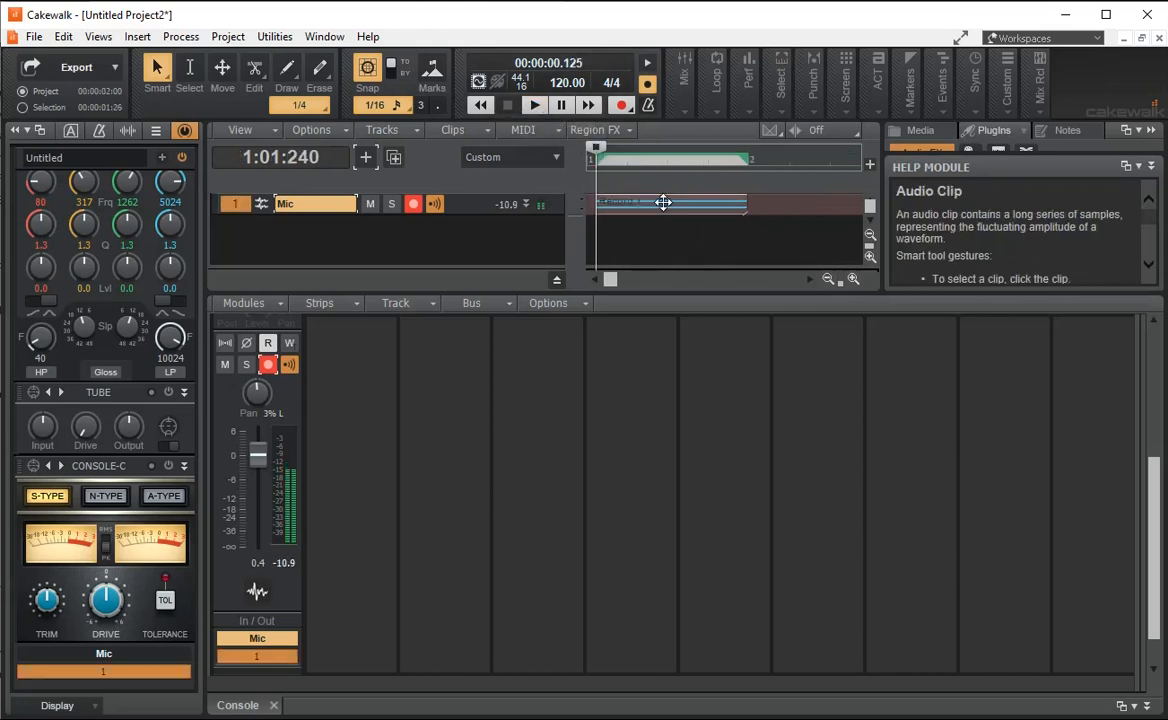
key(Delete)
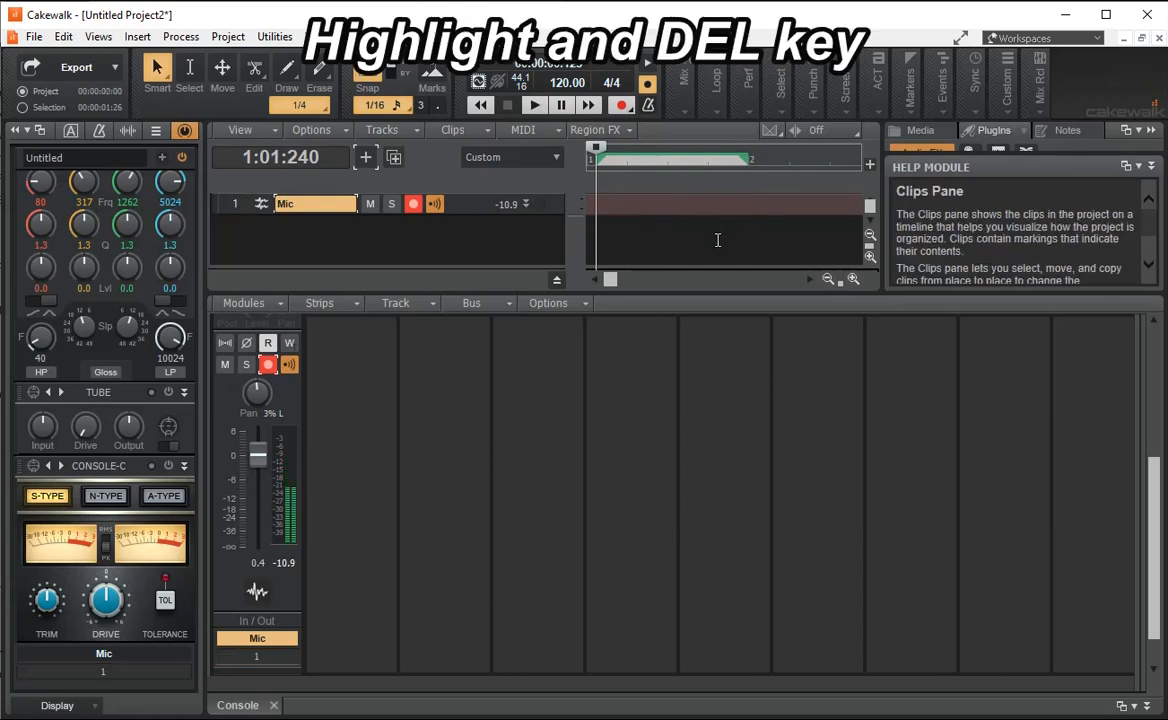